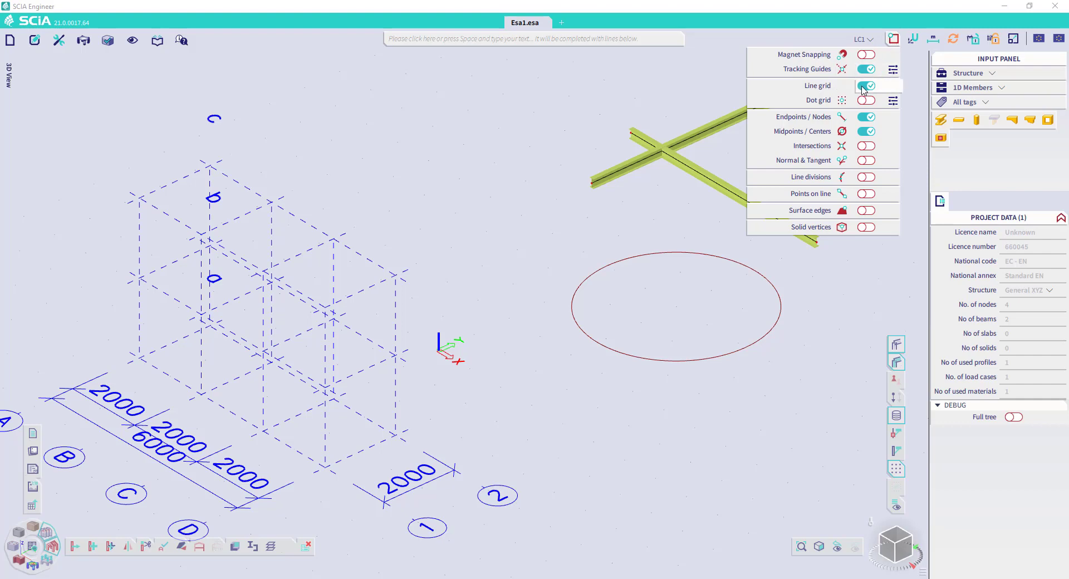
Draw an IPE240 beam along the upper rear edge of the line grid, between its end grid points on axes A and D.
left_click(941, 120)
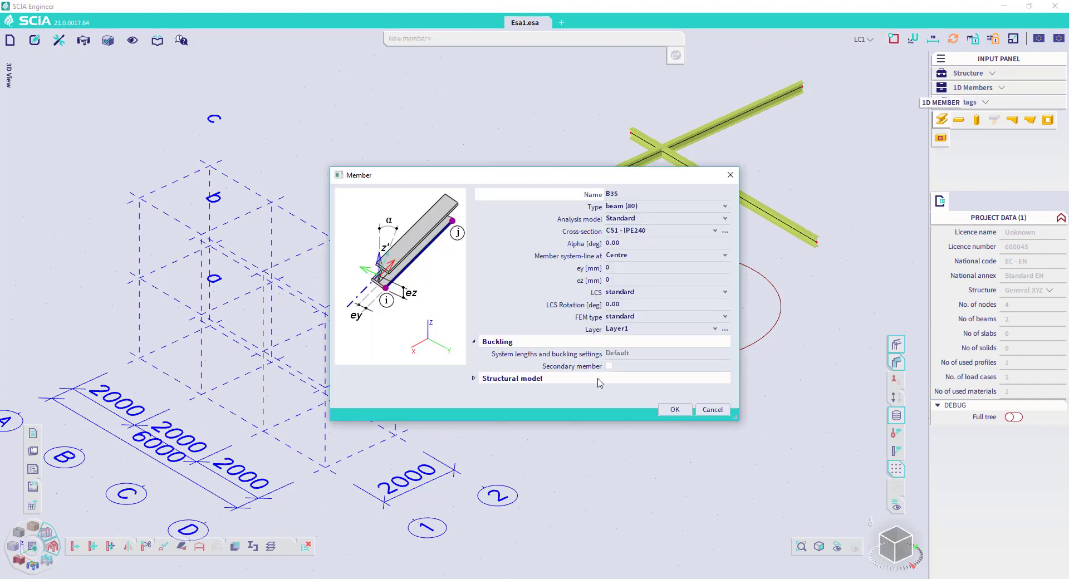
left_click(674, 411)
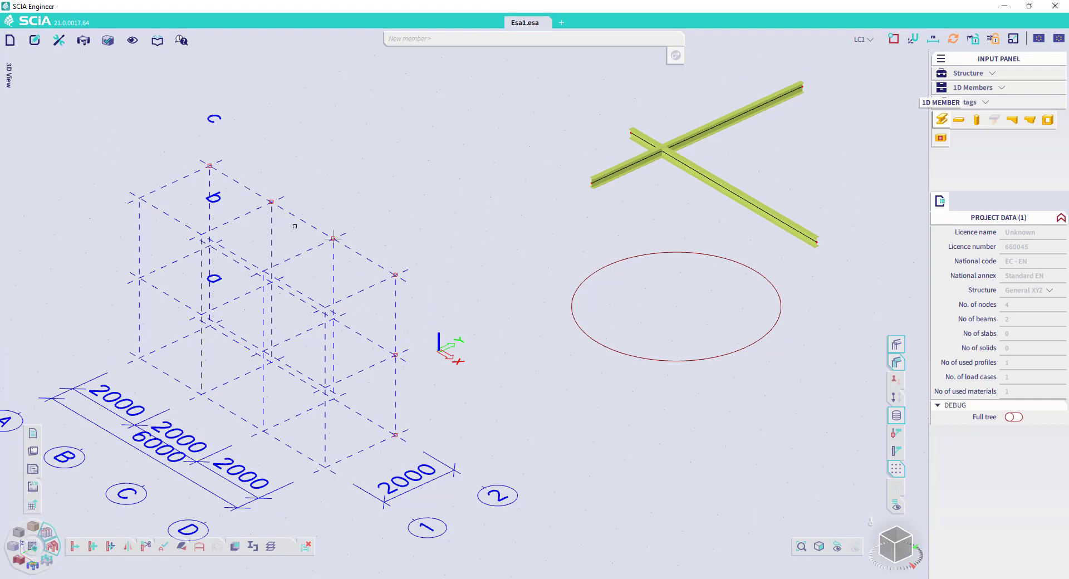
left_click(210, 166)
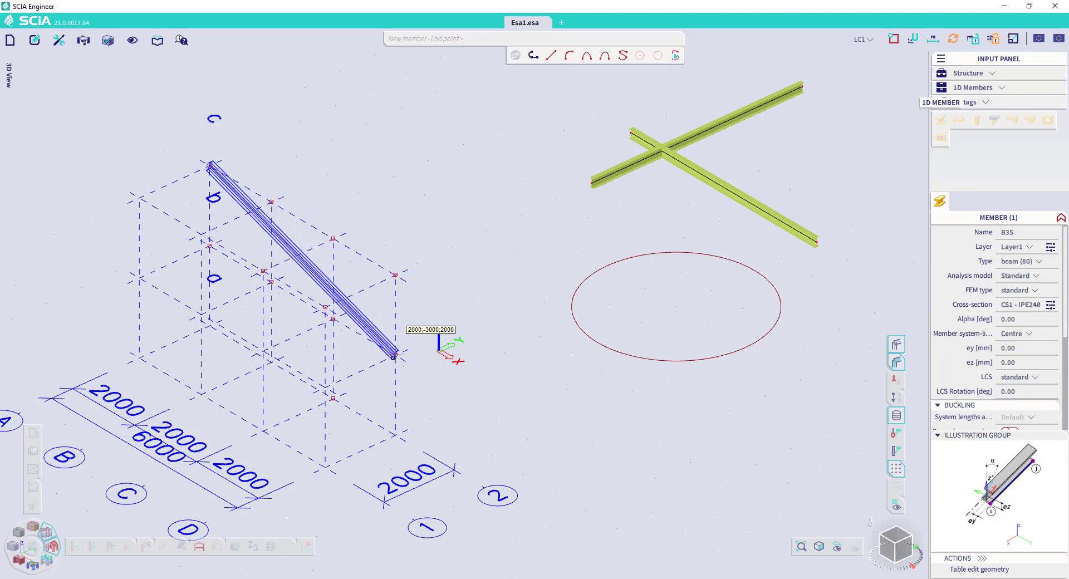
left_click(395, 271)
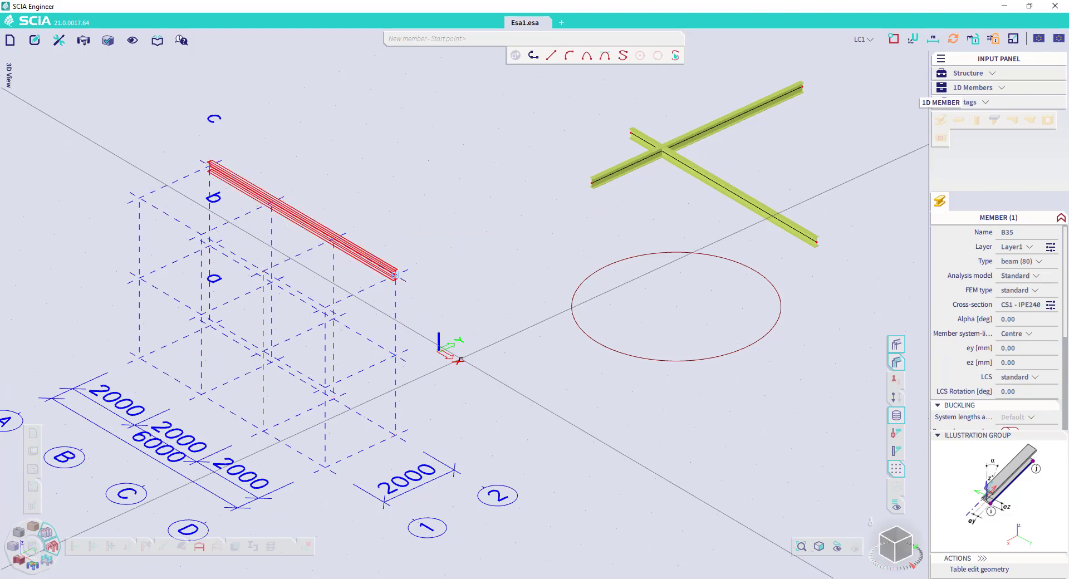
key("Escape")
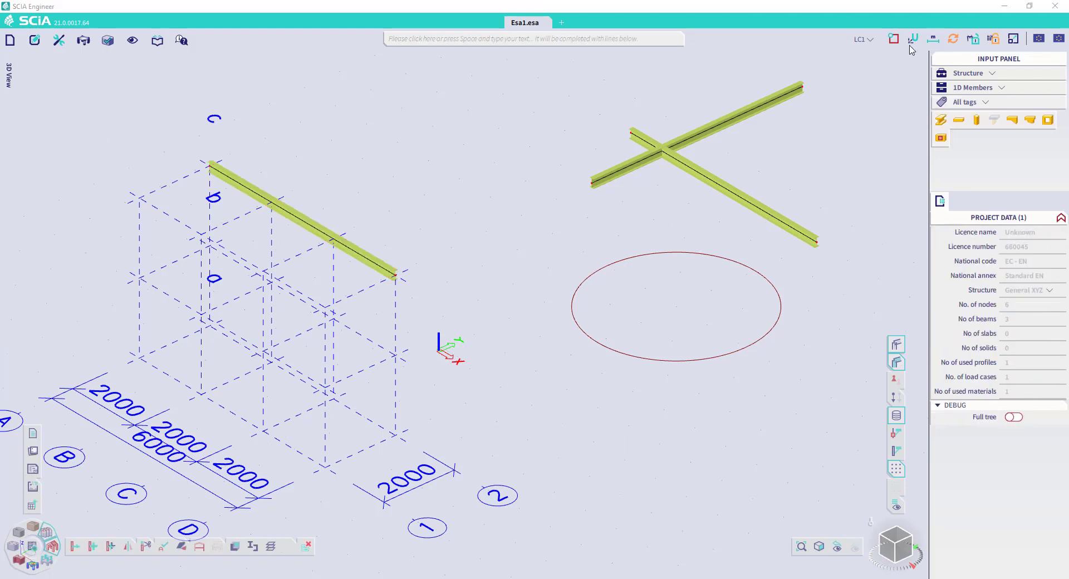
Turn on dot grid snapping and draw a diagonal IPE240 beam between two grid dots in the free area beside the line grid.
left_click(894, 38)
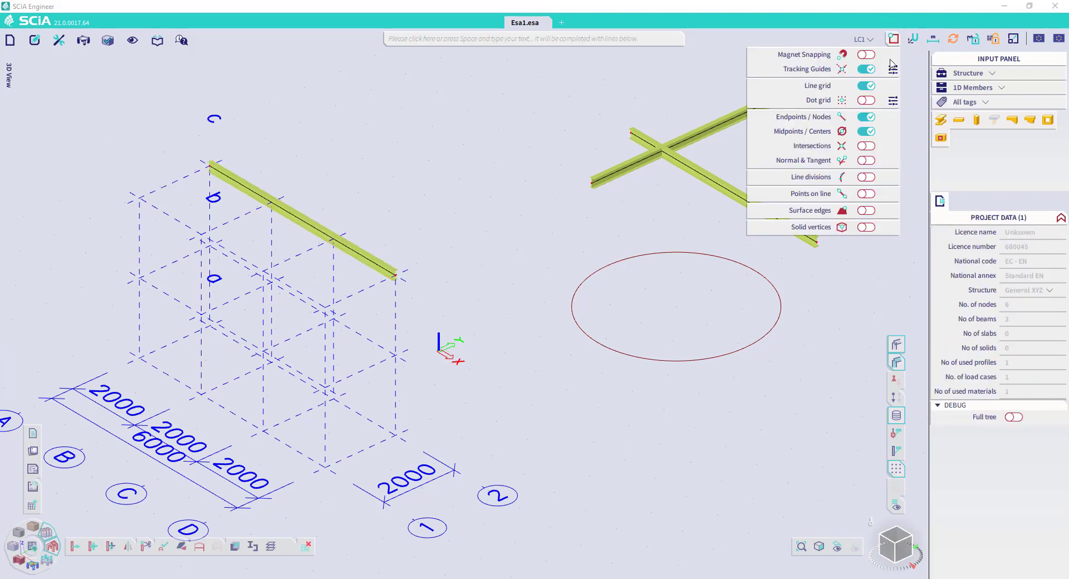
left_click(866, 101)
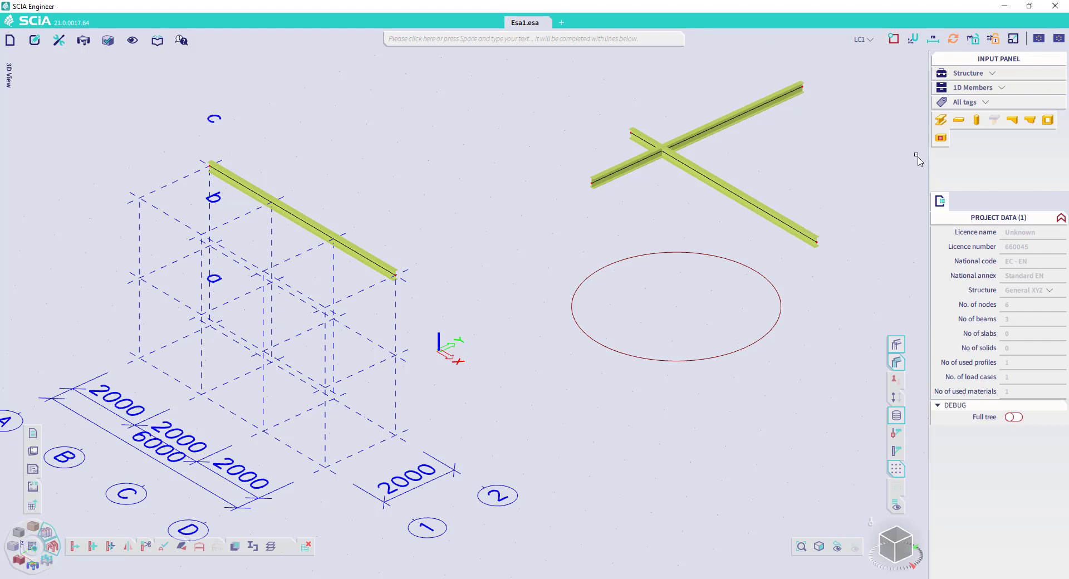
left_click(941, 119)
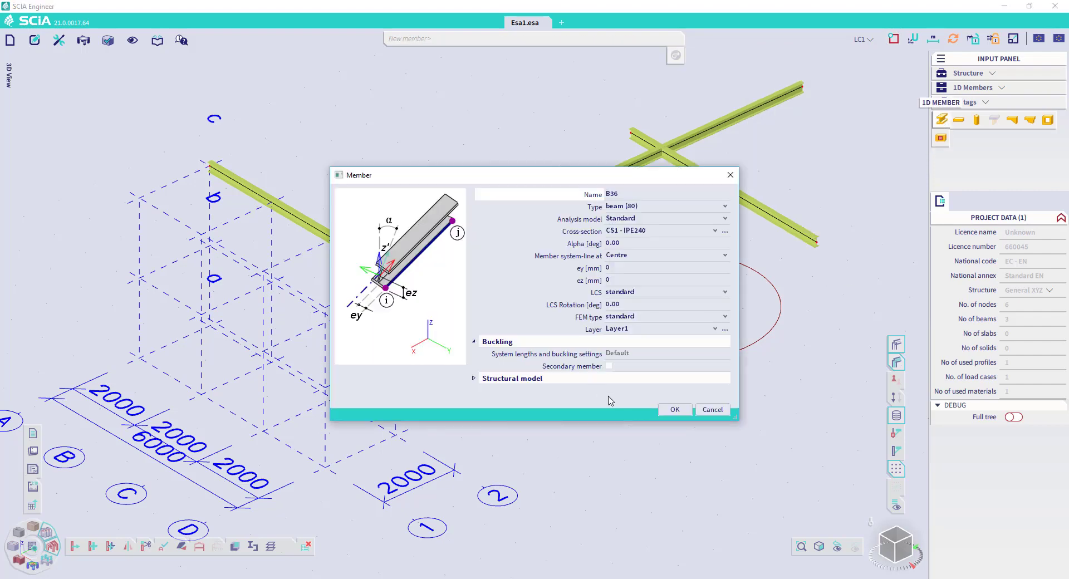
left_click(674, 415)
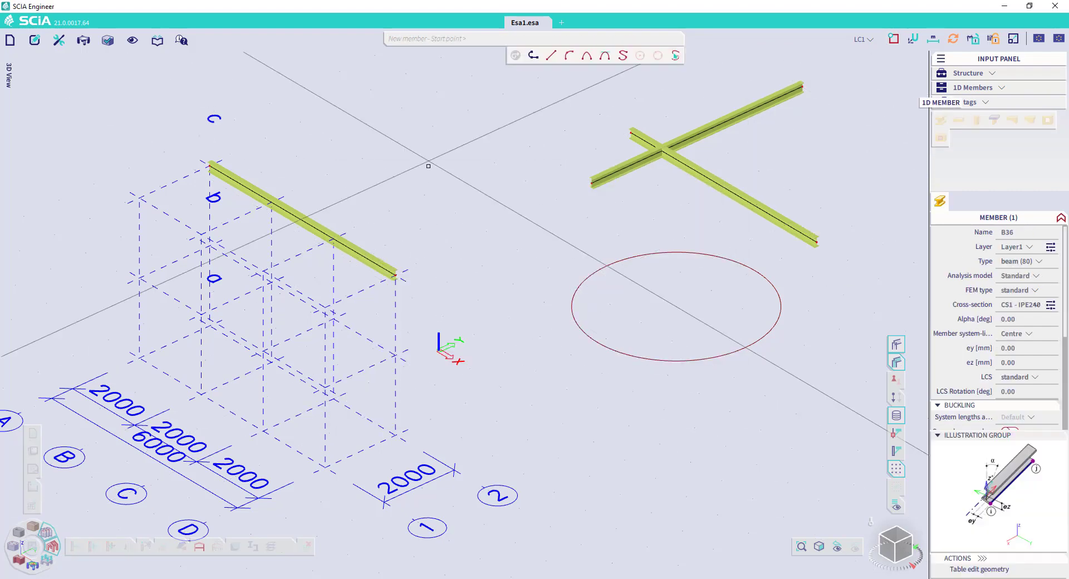
left_click(394, 177)
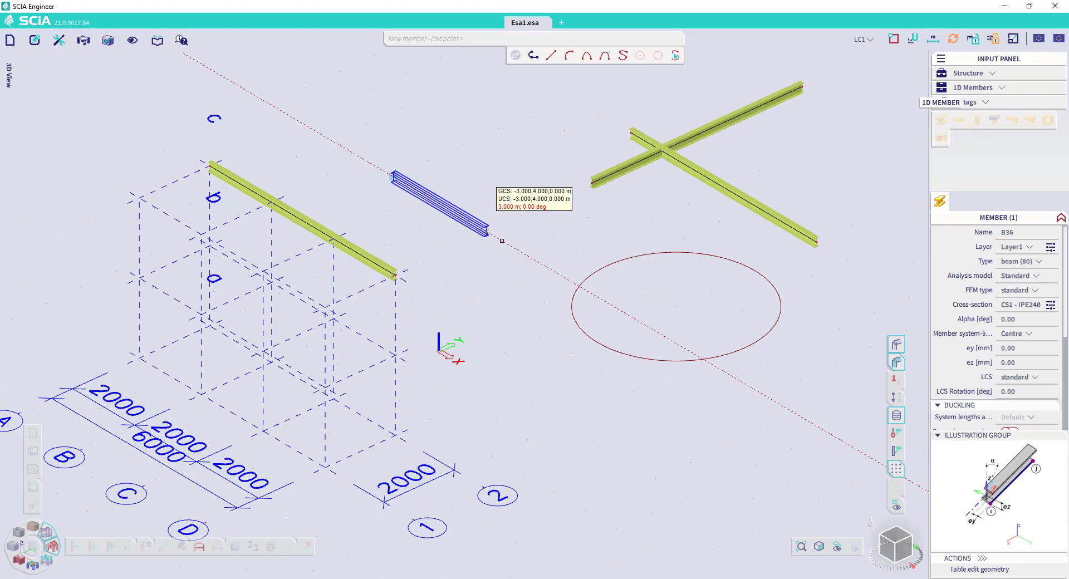
left_click(512, 284)
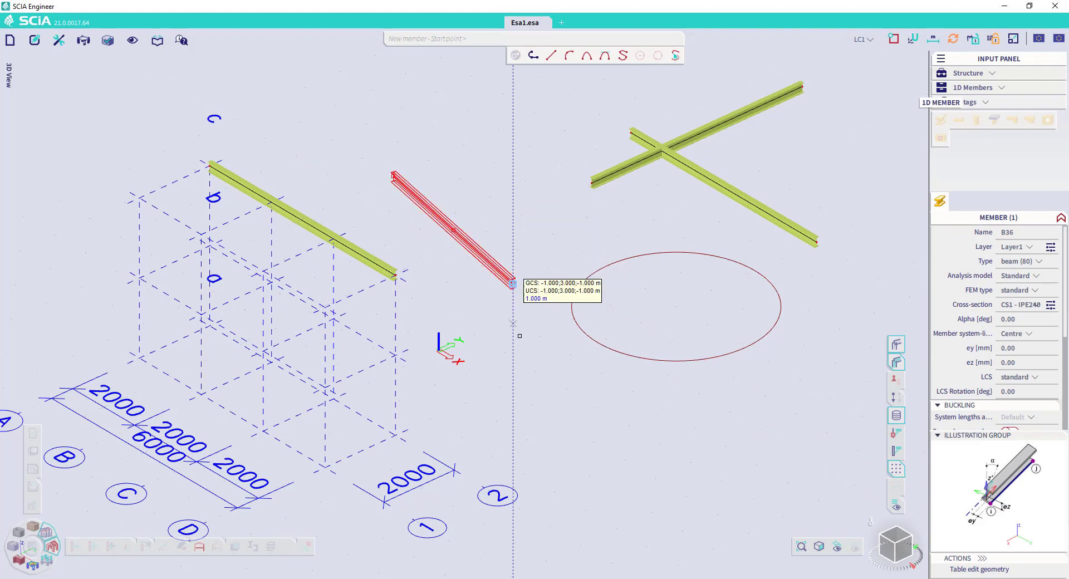
key("Escape")
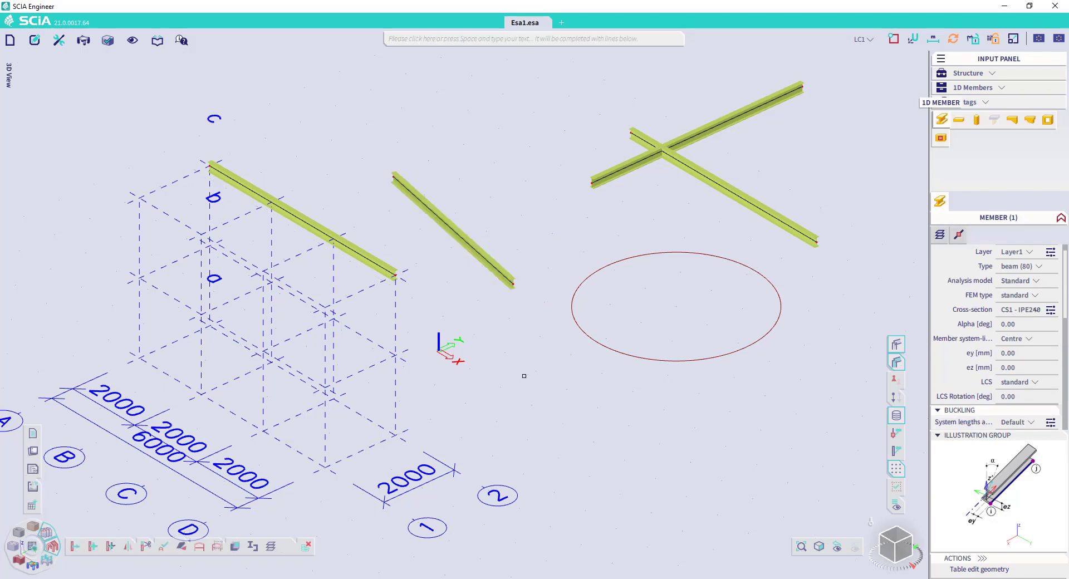
Turn off dot grid snapping and draw a 2 m vertical IPE240 member along the tracking guide, just in front of the circle.
left_click(894, 39)
left_click(869, 101)
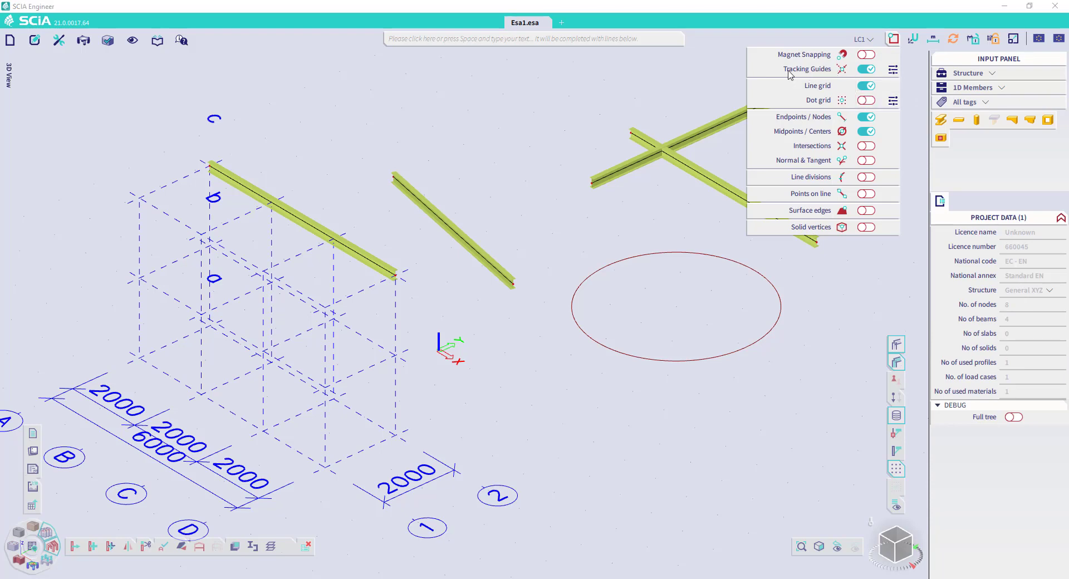
left_click(943, 122)
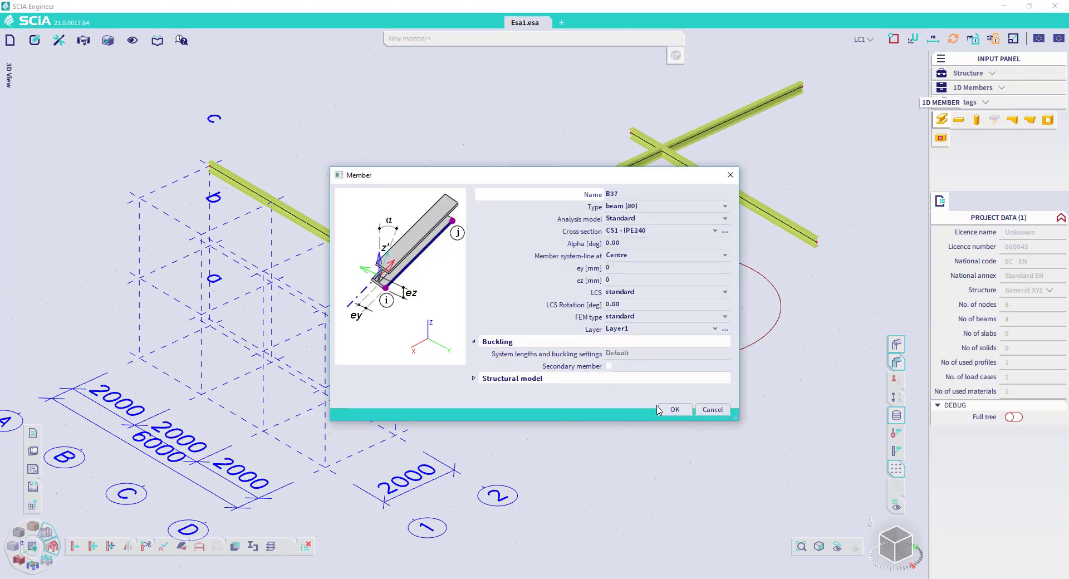
left_click(659, 410)
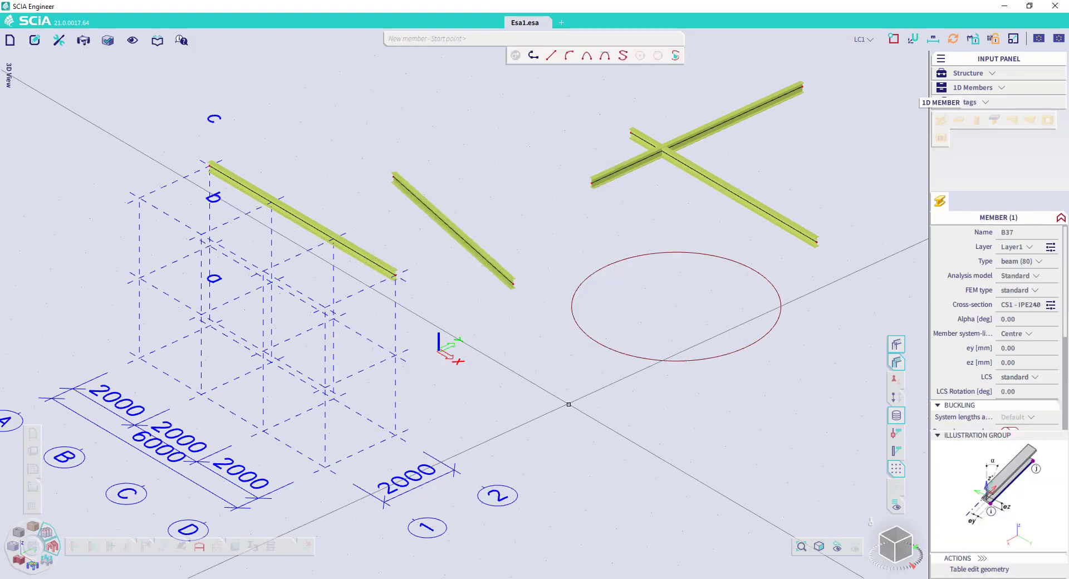
left_click(569, 404)
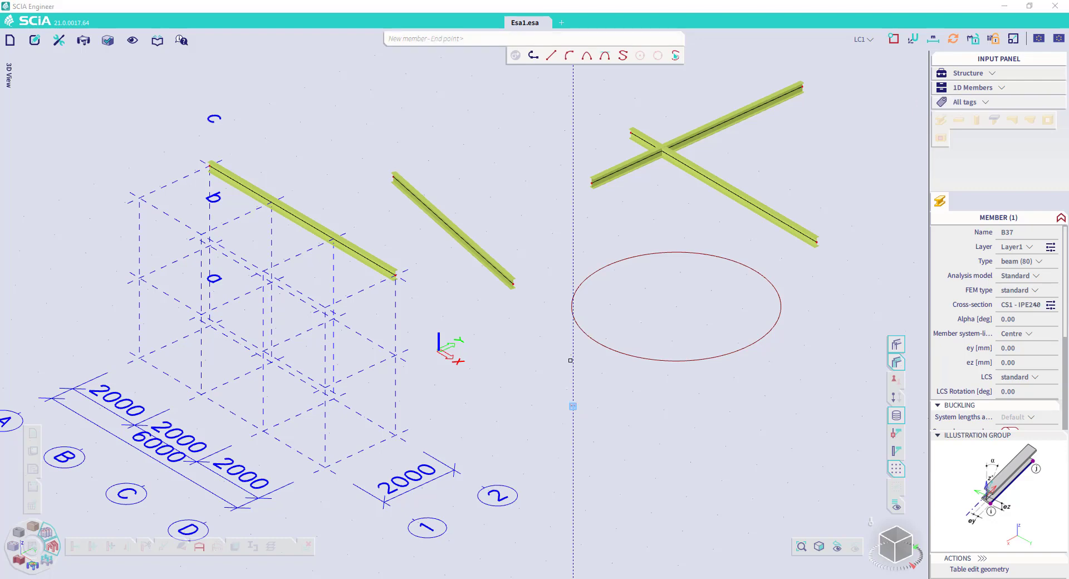
type("2")
key("Return")
key("Escape")
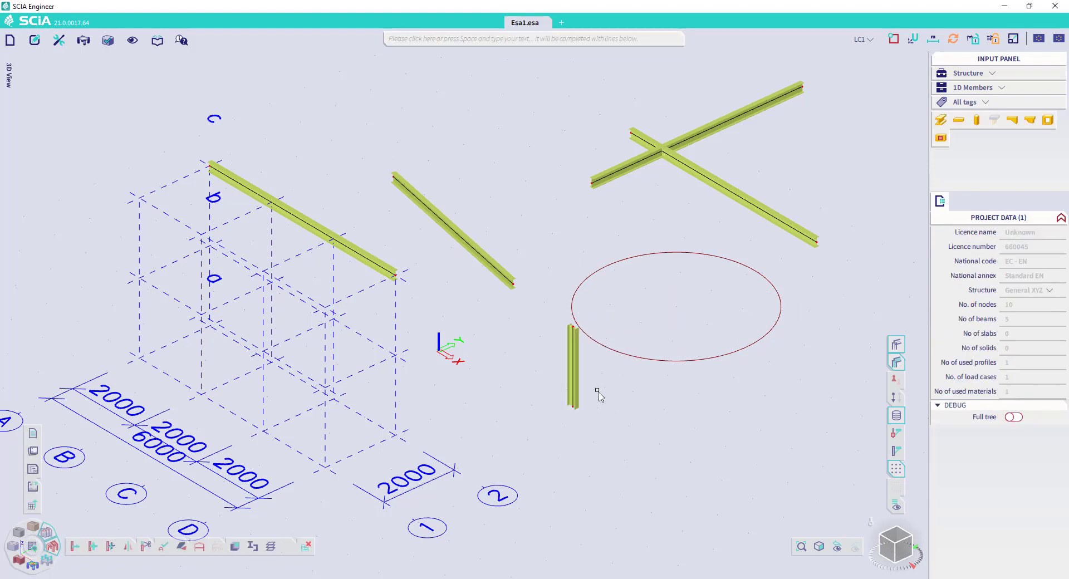
left_click(579, 365)
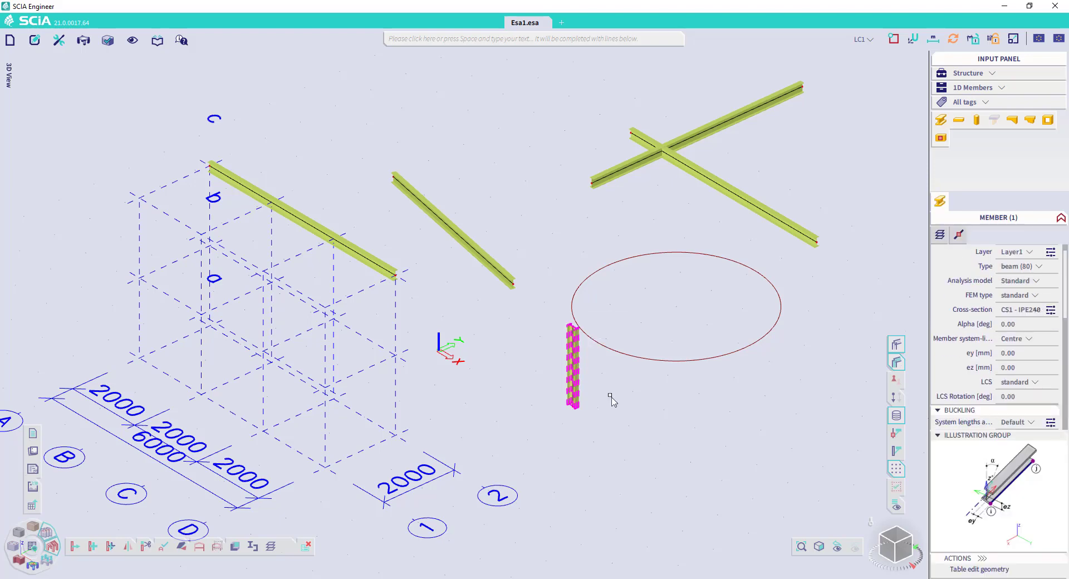
left_click(611, 399)
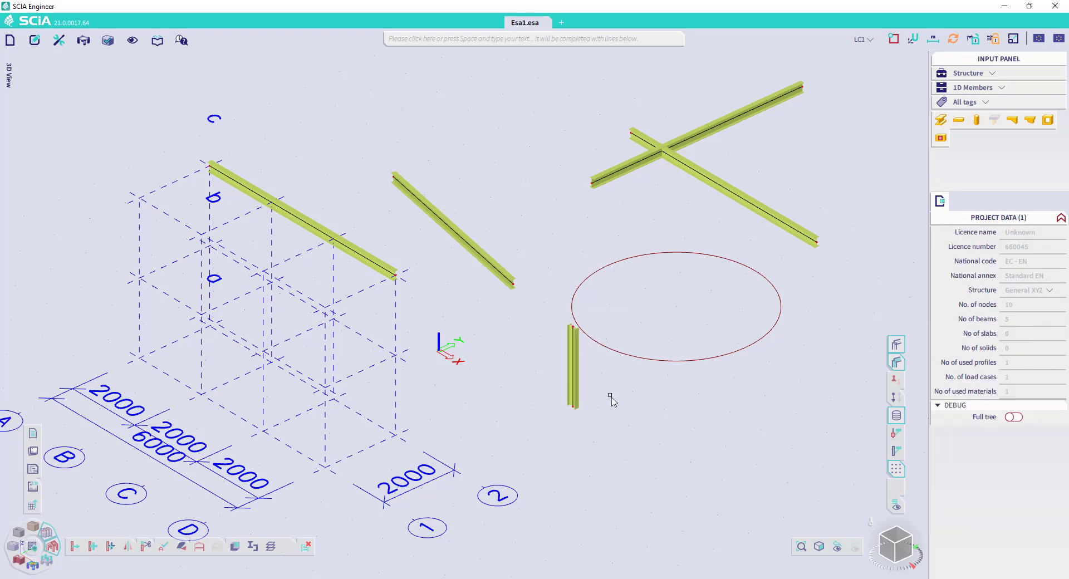
Place three IPE240 columns, 3.600 m long with top insertion point, at both ends and the midpoint of the diagonal beam.
left_click(894, 39)
middle_click_drag(822, 283, 775, 275)
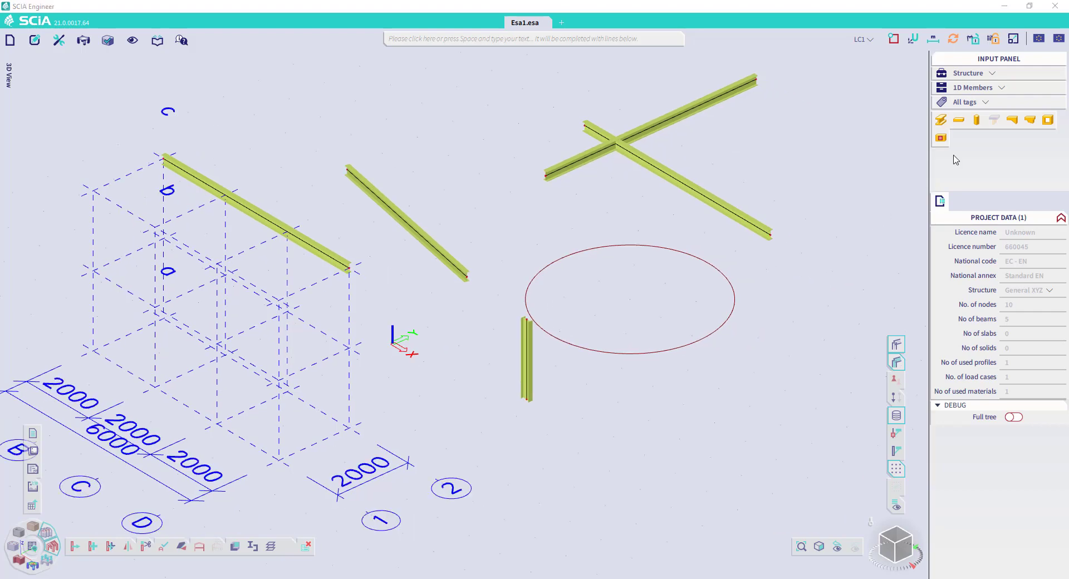
left_click(978, 120)
scroll(686, 324, "down", 2)
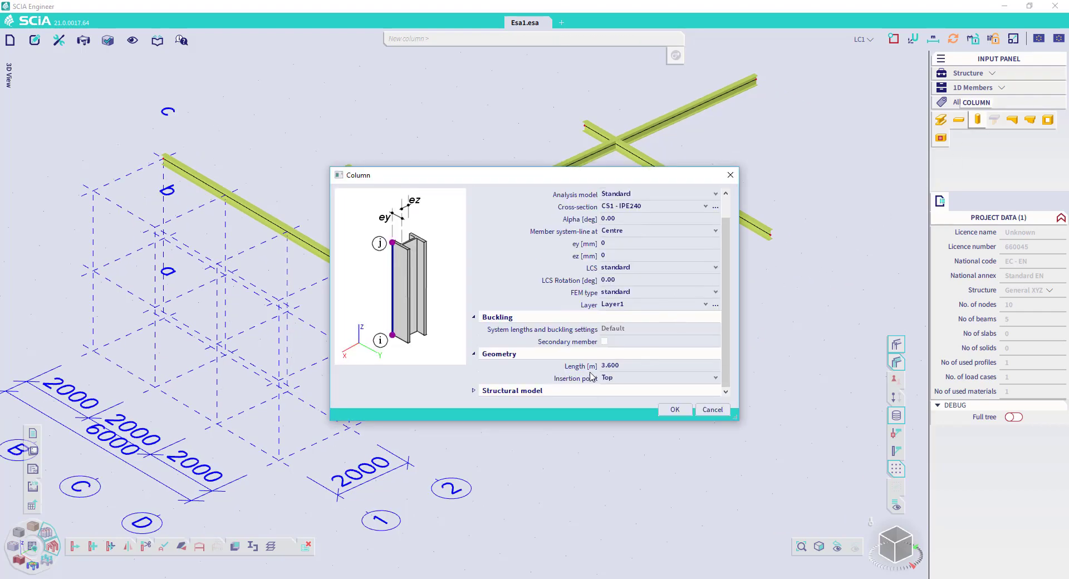
left_click(674, 410)
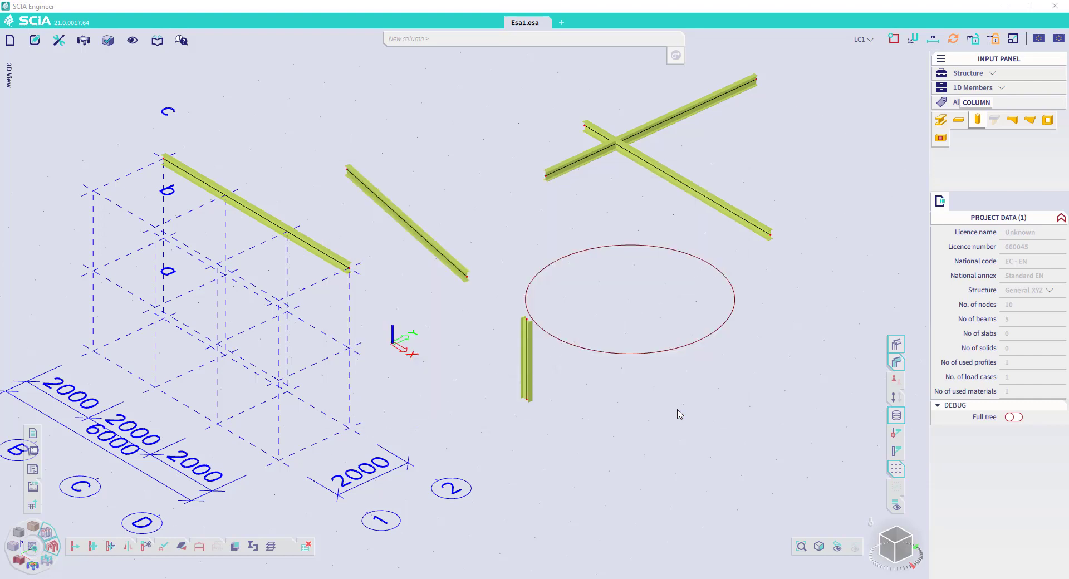
left_click(347, 169)
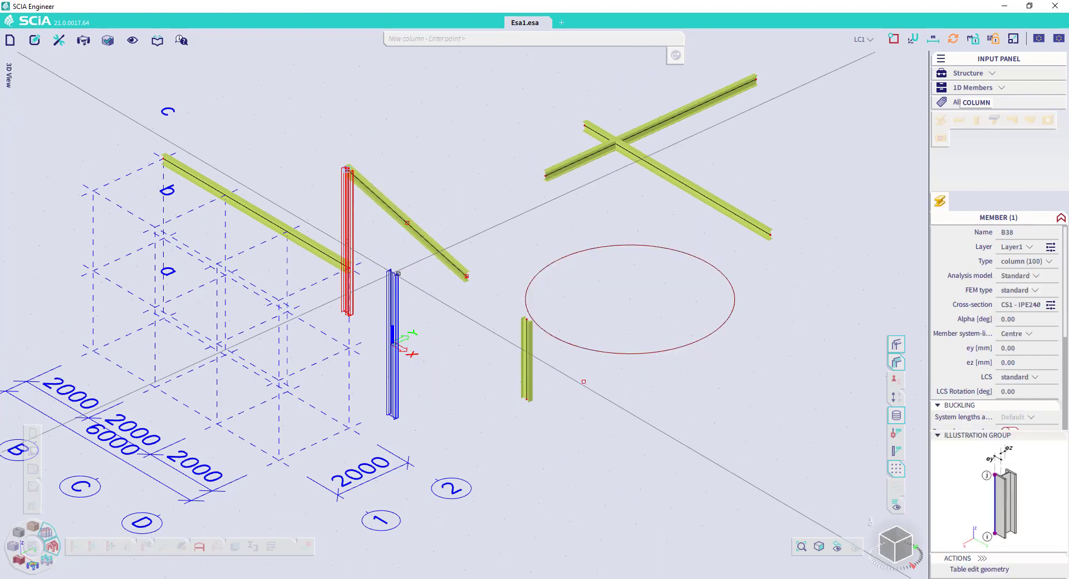
left_click(406, 220)
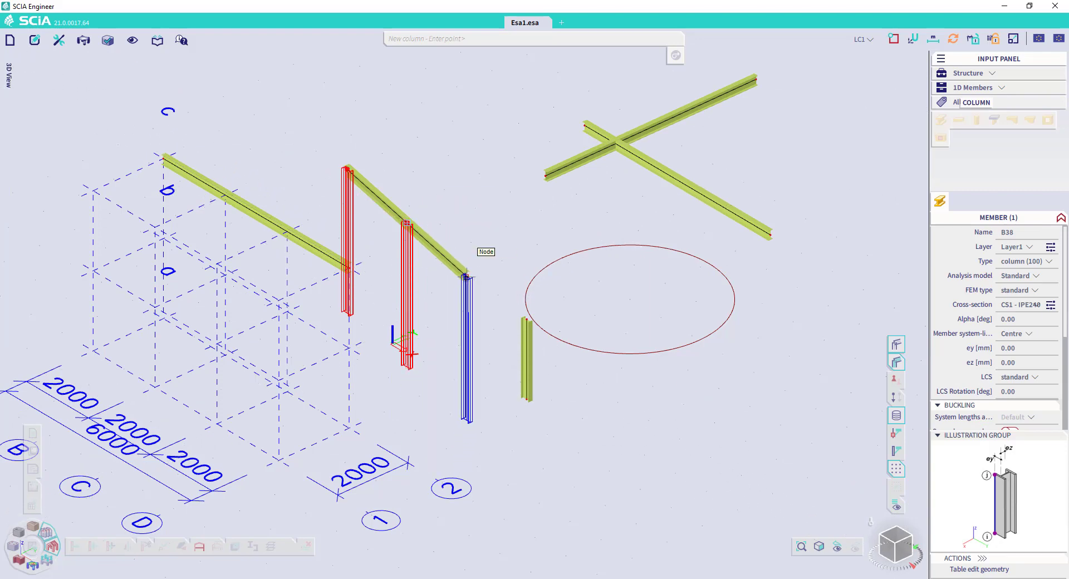
left_click(465, 275)
key("Escape")
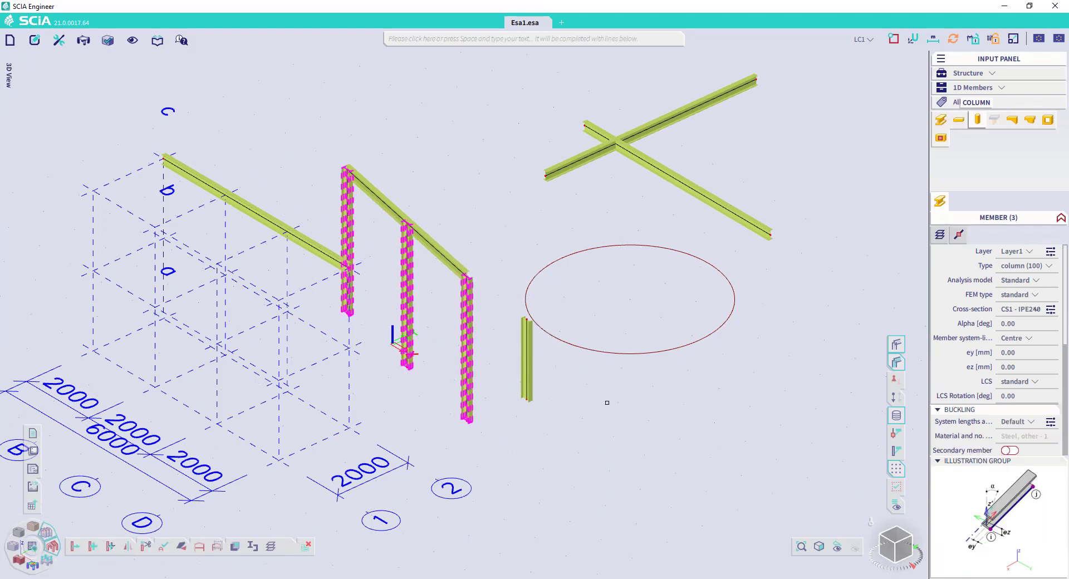
key("Escape")
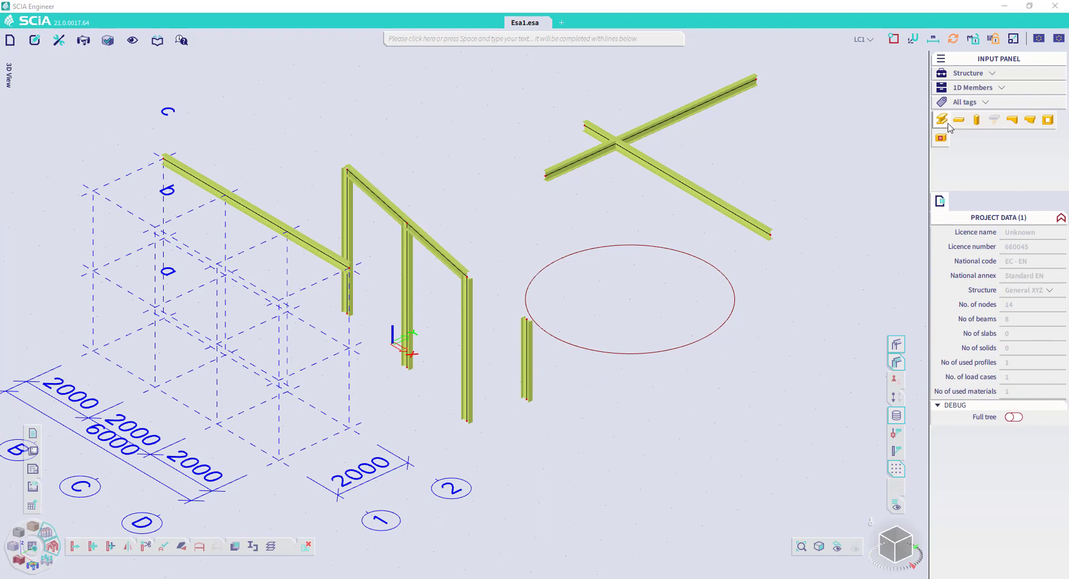
Draw an IPE240 beam from a free point to the crossing beam with the orthogonal snap, parallel to the other crossing beam.
left_click(943, 124)
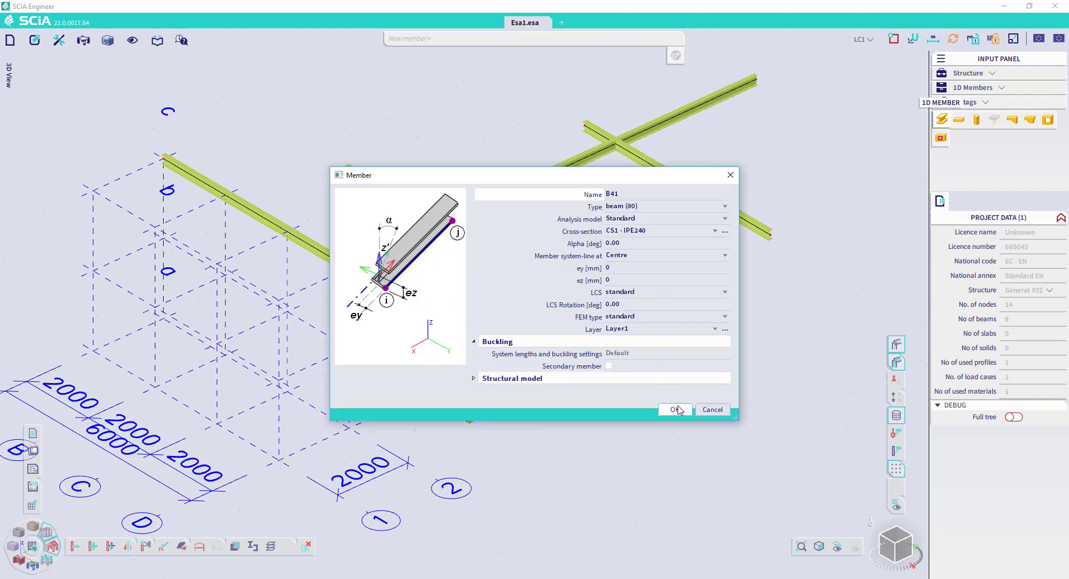
left_click(675, 410)
middle_click_drag(717, 236, 704, 258)
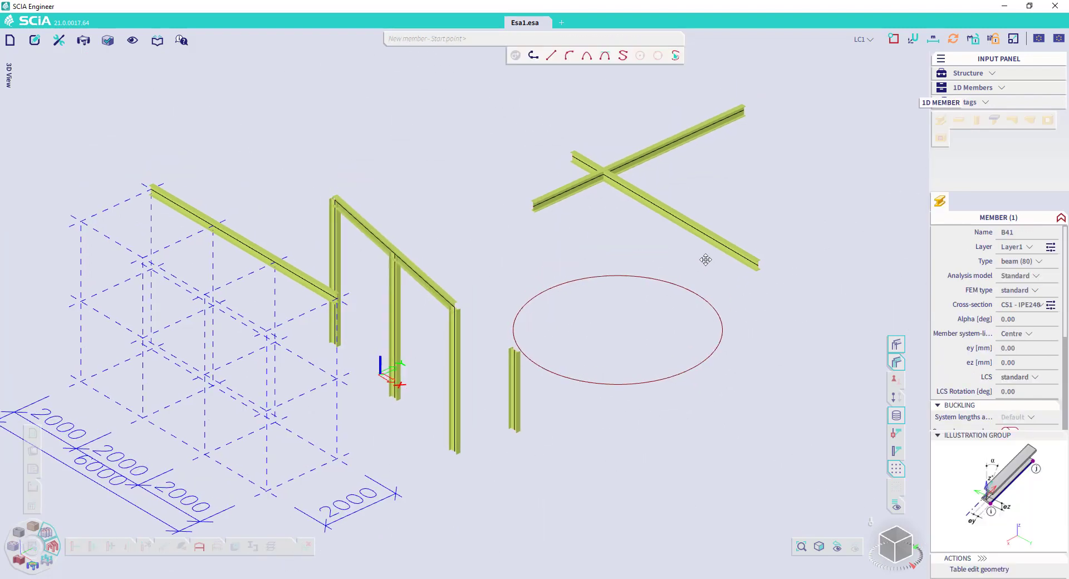
left_click(764, 204)
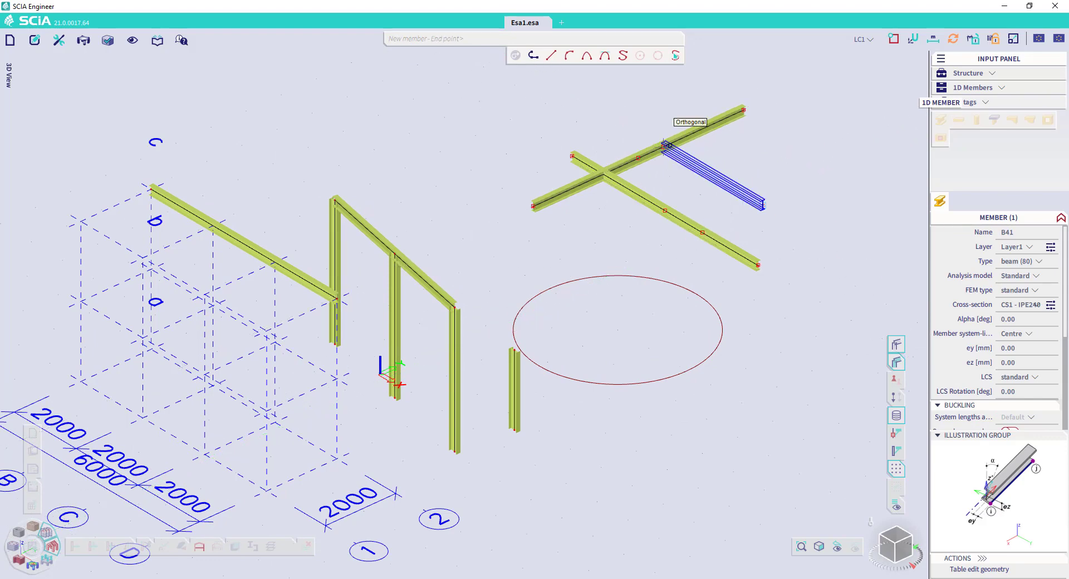
left_click(664, 146)
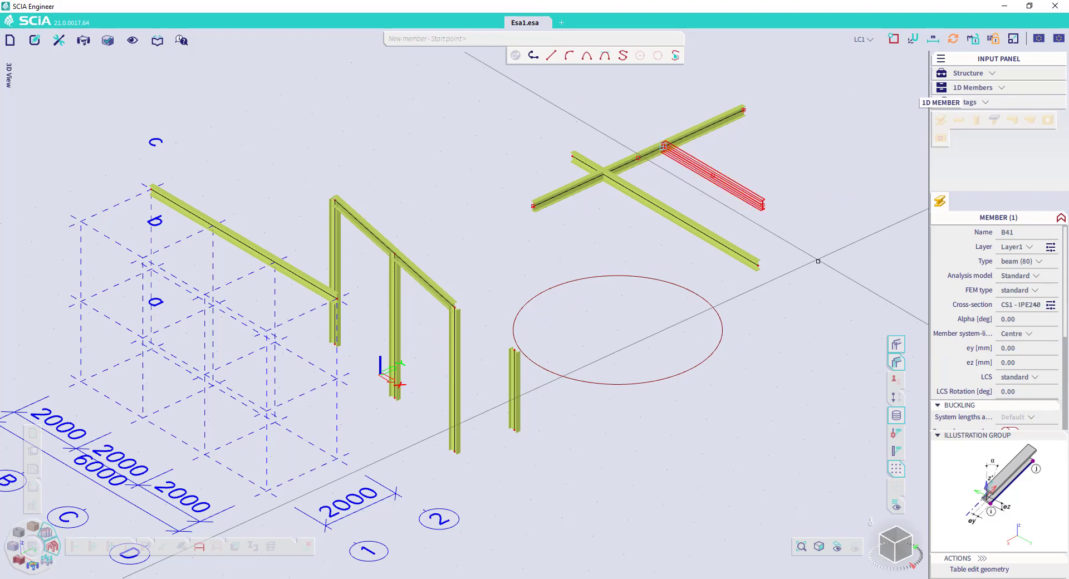
key("Escape")
Draw two IPE240 members from one free point in front of the circle, one orthogonal and one tangential to the circle.
left_click(942, 119)
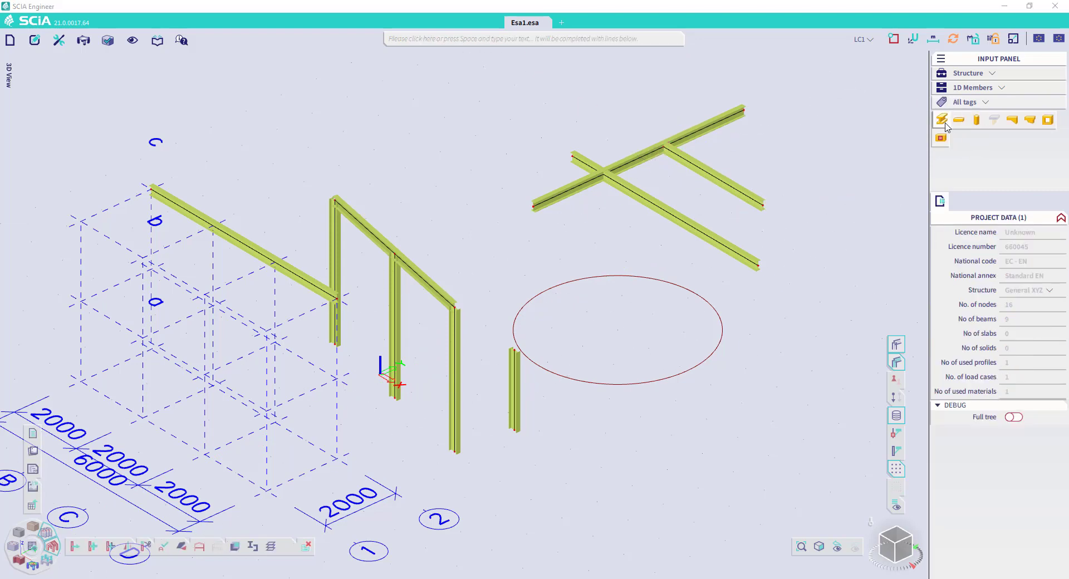
left_click(675, 412)
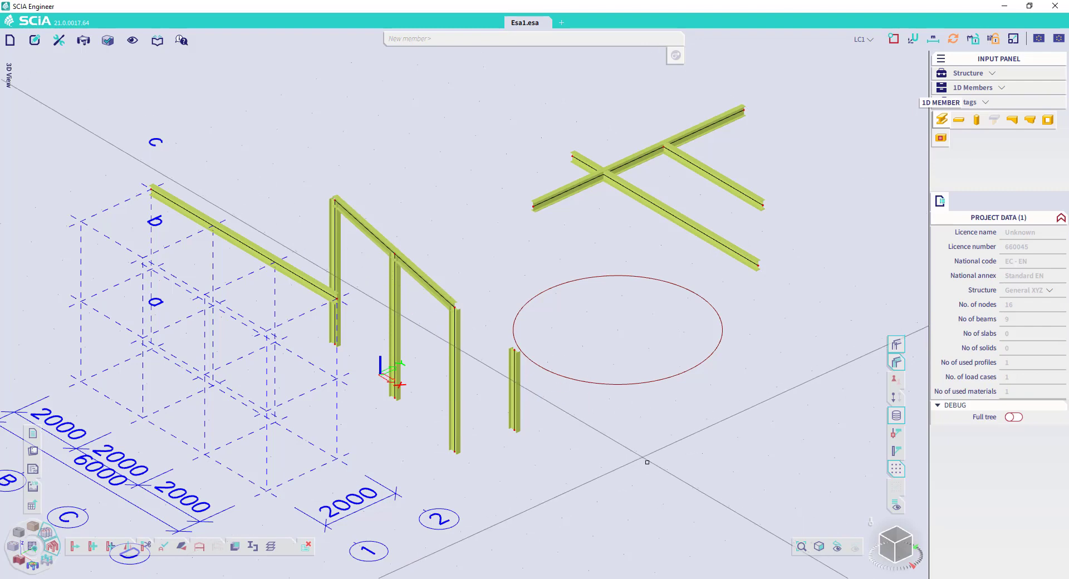
left_click(667, 423)
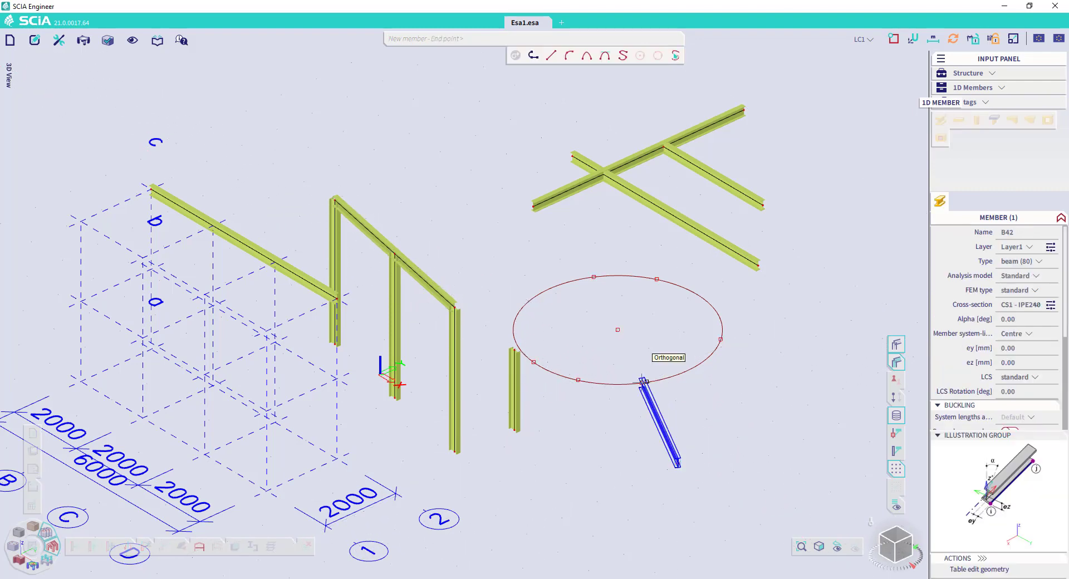
left_click(644, 381)
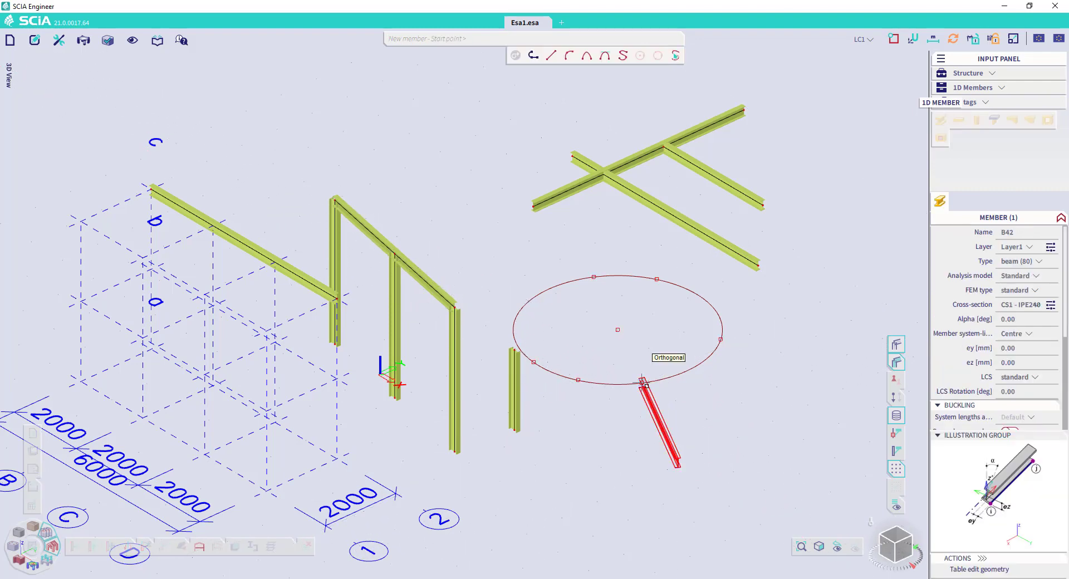
left_click(678, 464)
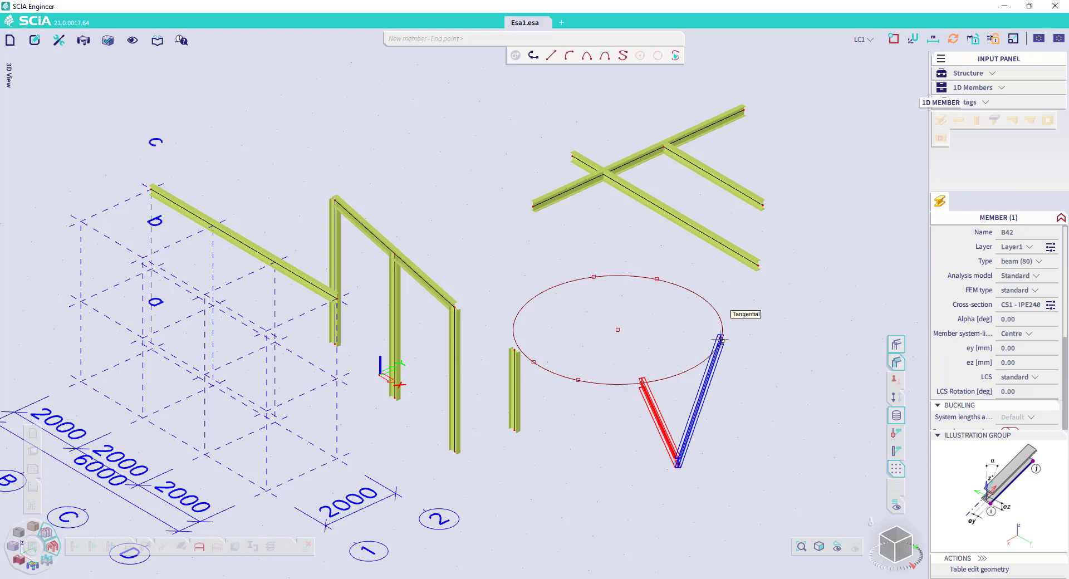
left_click(534, 361)
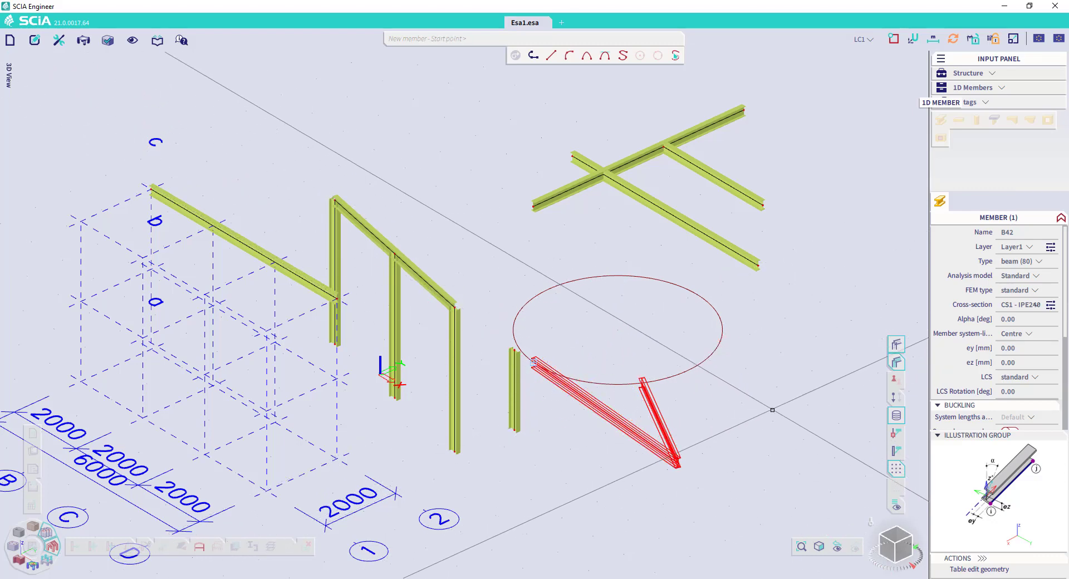
Draw a third IPE240 member from a free point outside the circle to the circle's arc centre.
left_click(777, 405)
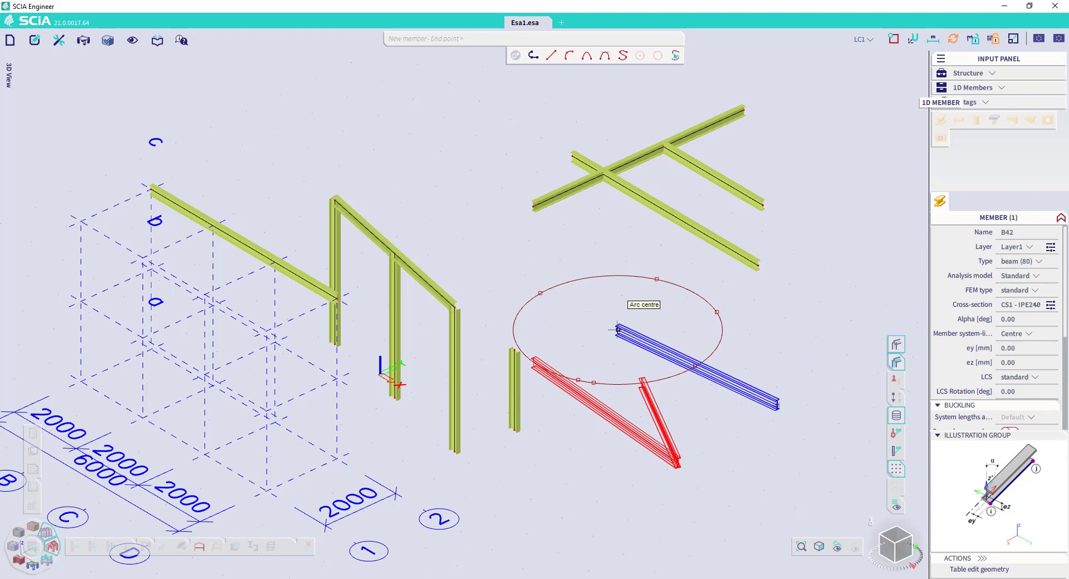
left_click(618, 330)
key("Escape")
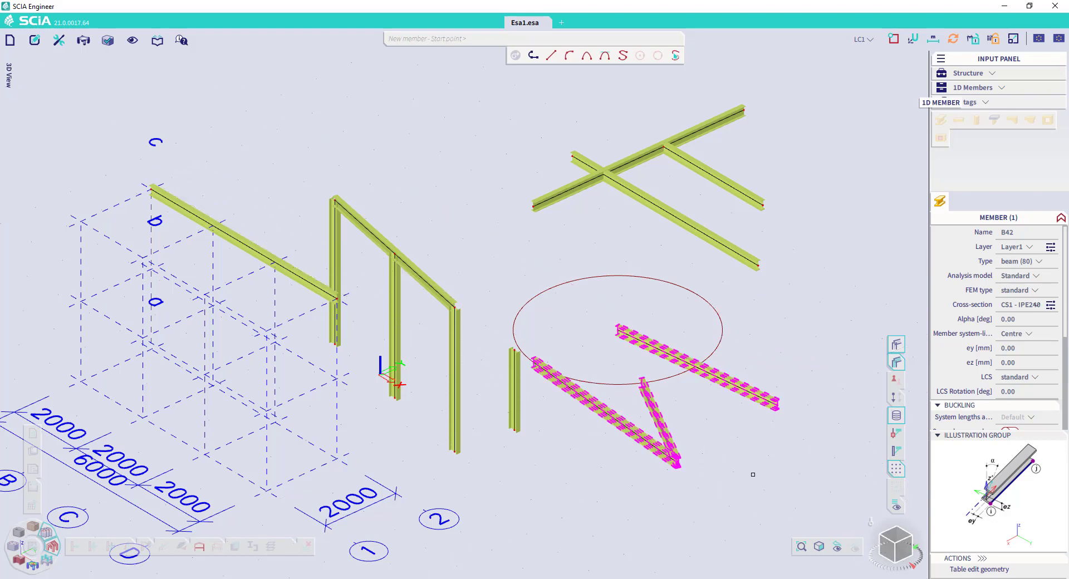
key("Escape")
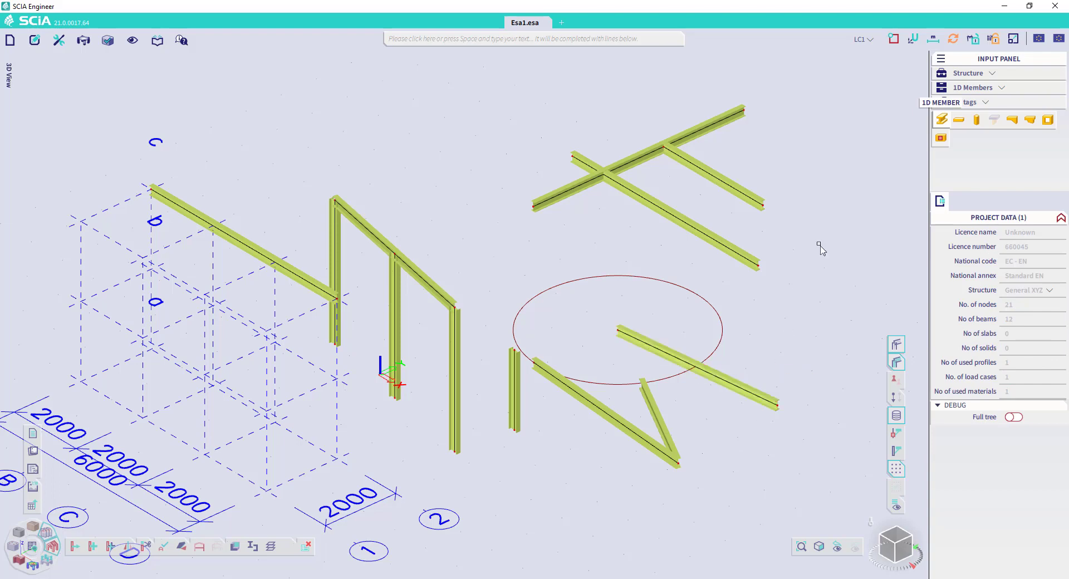
Turn on line divisions snapping with a repeat of 10.
left_click(894, 39)
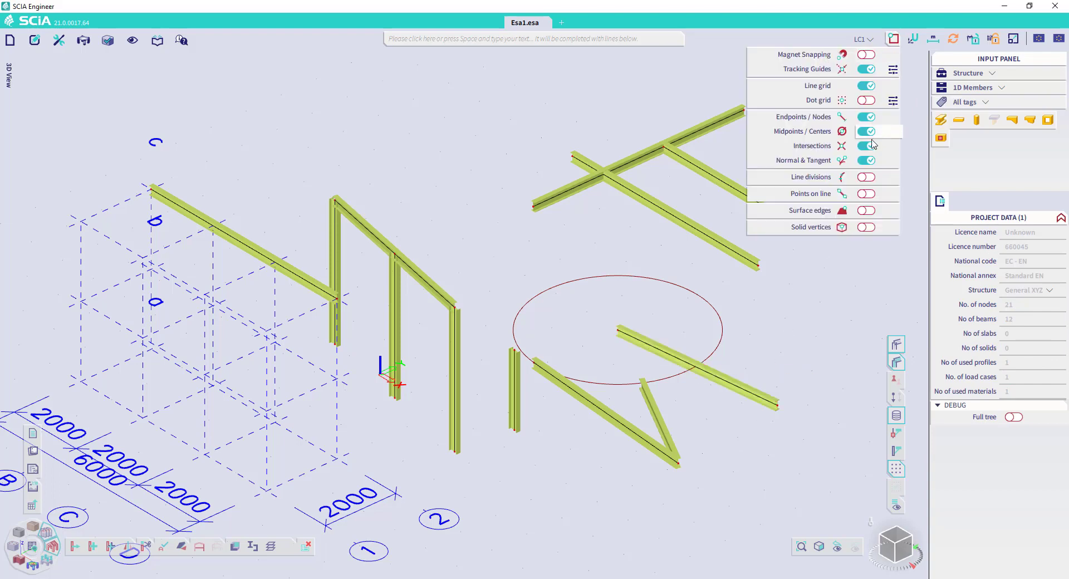
left_click(867, 177)
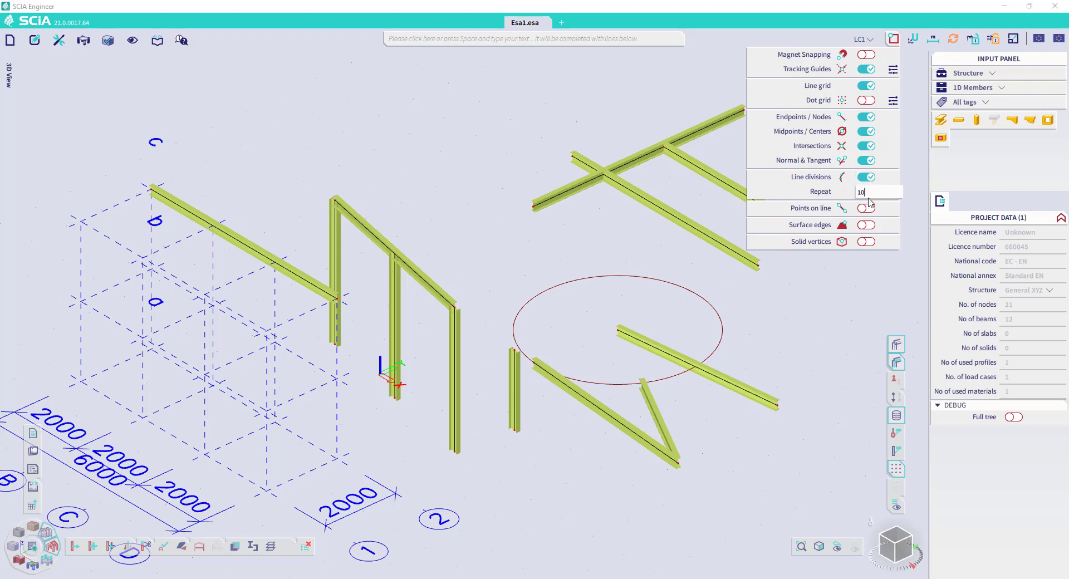
key("Return")
left_click(847, 307)
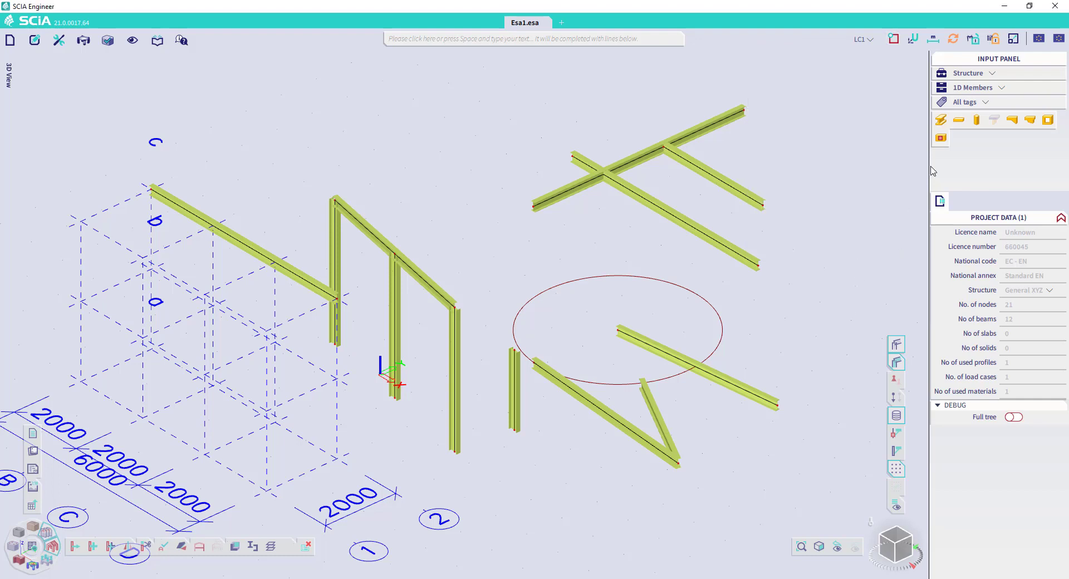
Place four horizontal IPE240 beams in the Y direction at the 3/10, 4/10, 7/10 and 8/10 points of the beam on the three columns.
left_click(959, 120)
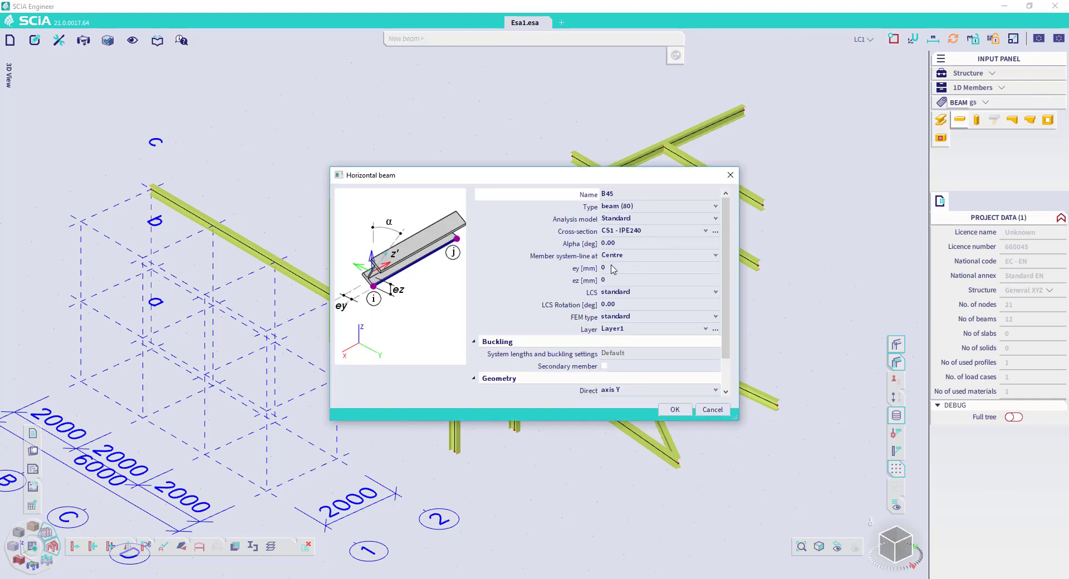
left_click(674, 409)
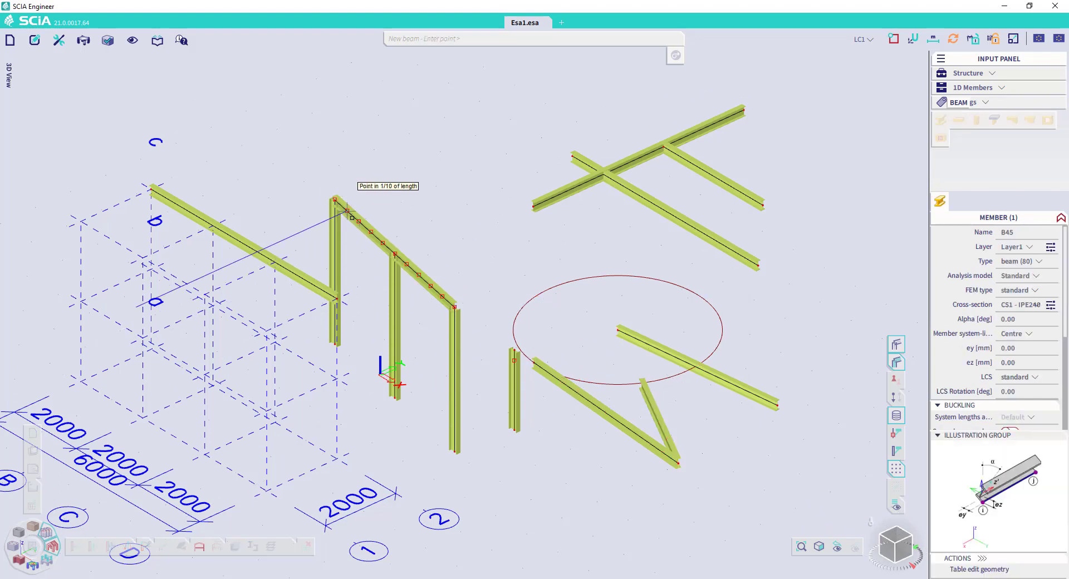
left_click(372, 233)
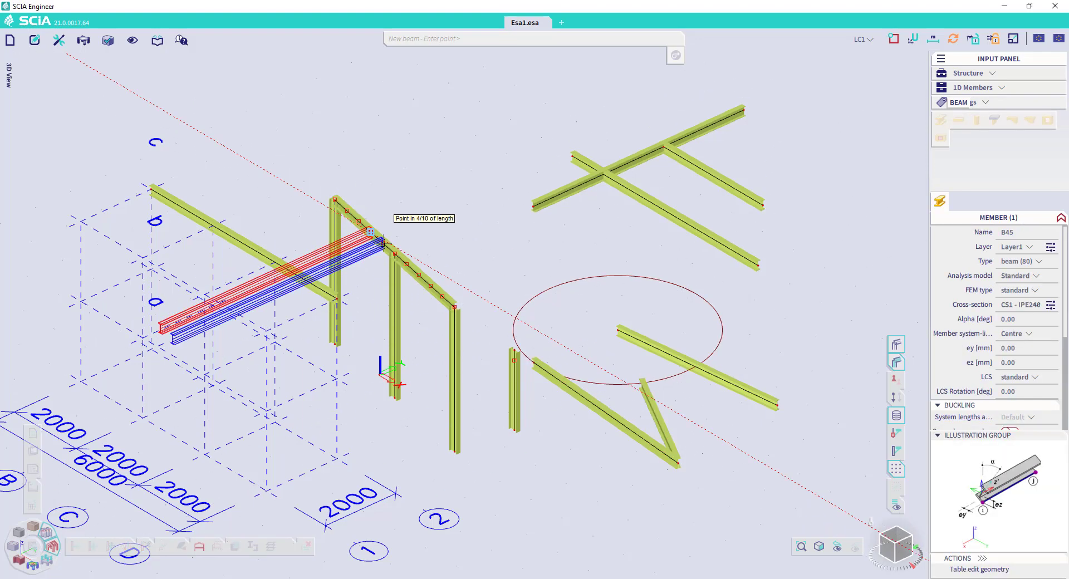
left_click(419, 273)
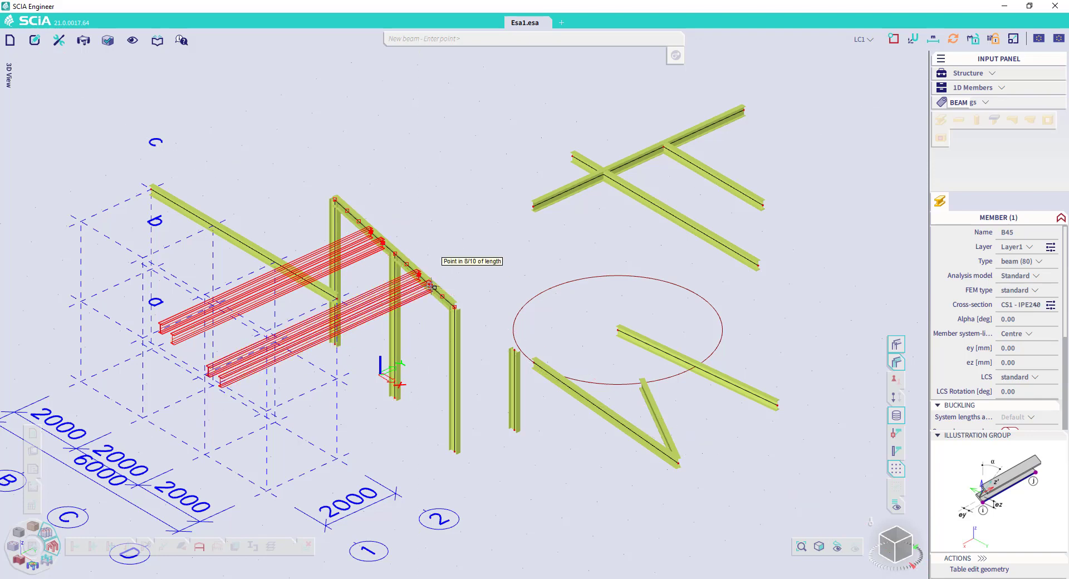
key("Escape")
key("Escape")
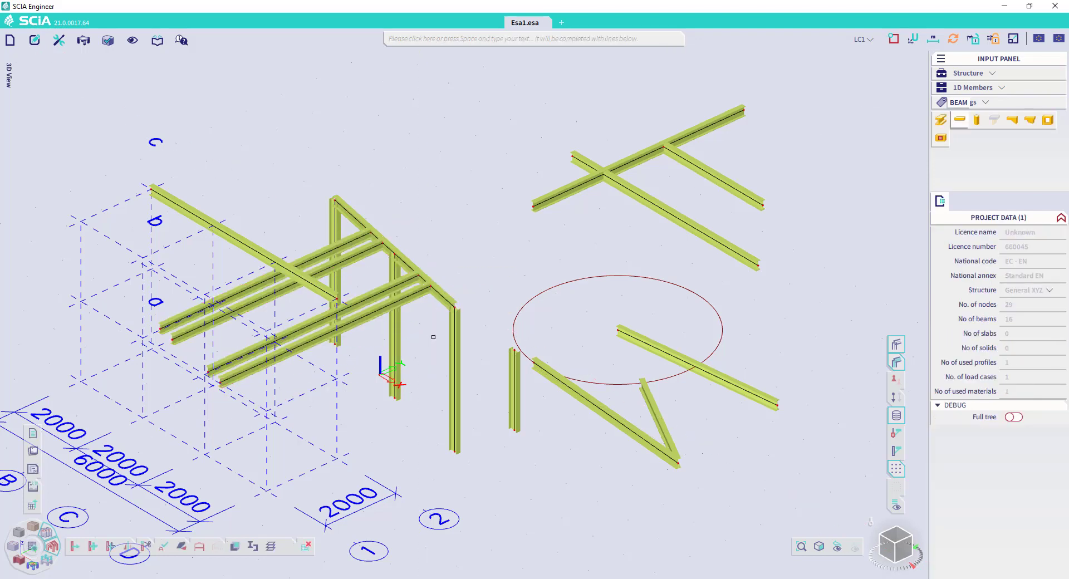
Turn off line divisions and turn on points on line snapping with length 1.5, repeat 2 and start Begin.
left_click(894, 40)
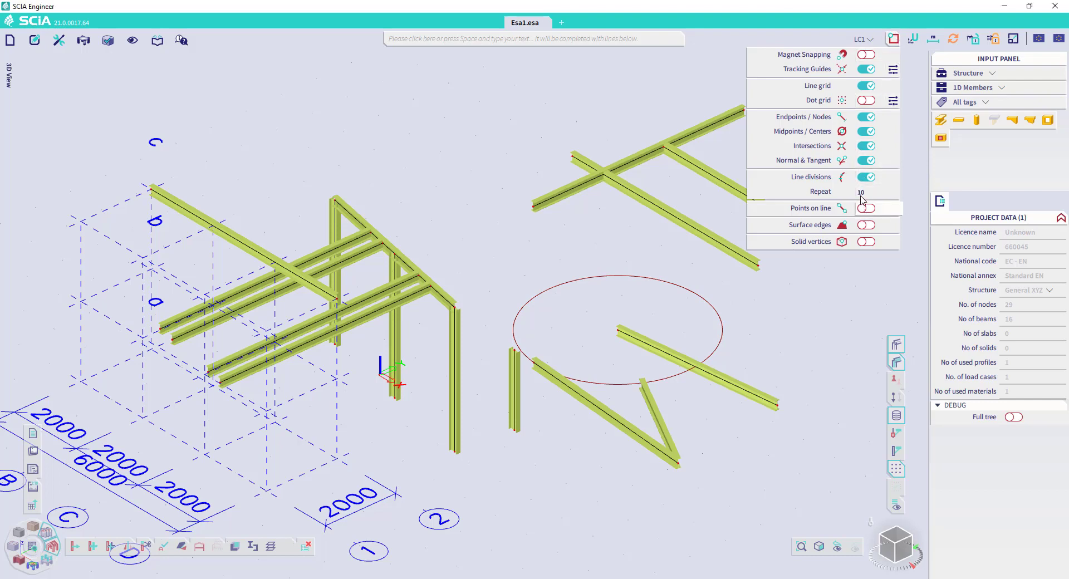
left_click(867, 178)
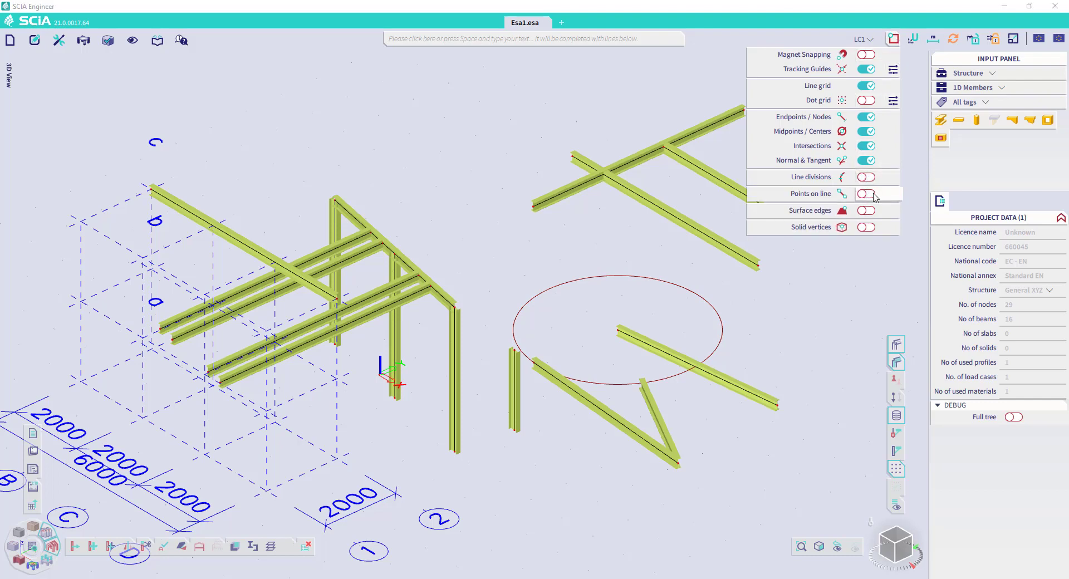
left_click(869, 194)
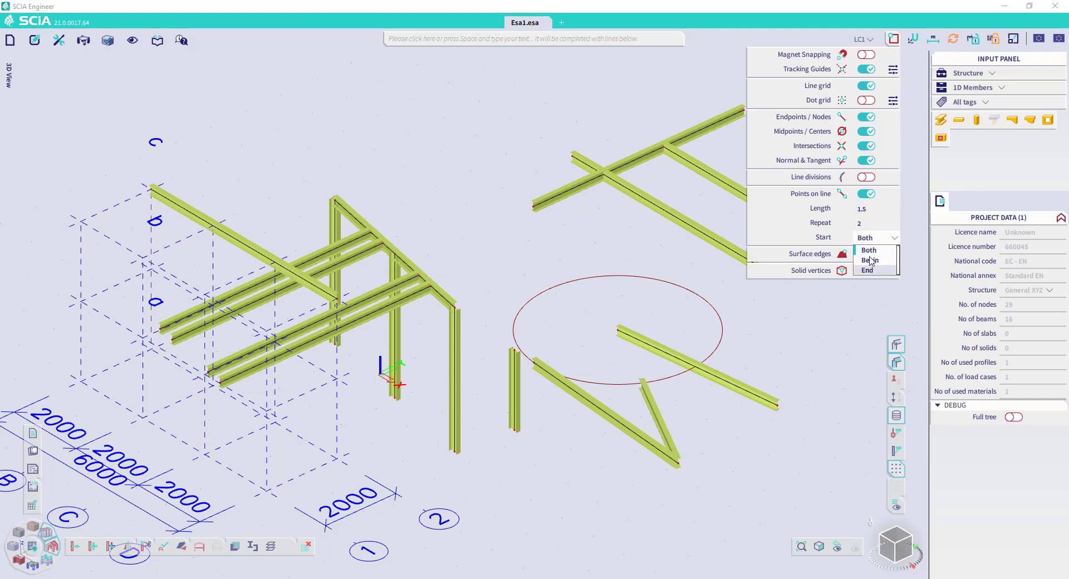
left_click(870, 260)
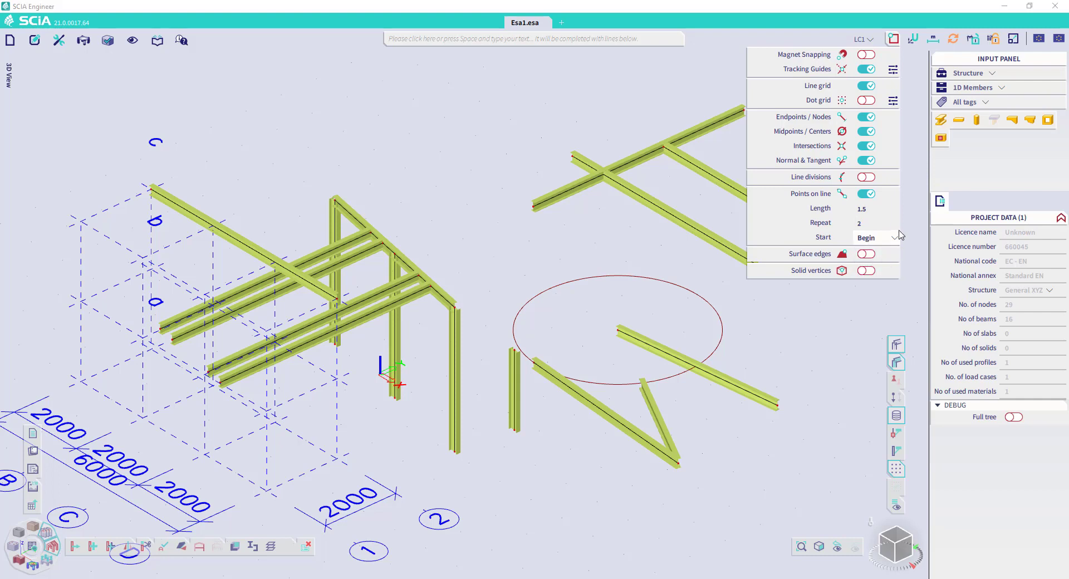
Draw an IPE240 member from the 1.5 m point on the short orthogonal beam, across the longer parallel beam to a free point.
left_click(942, 120)
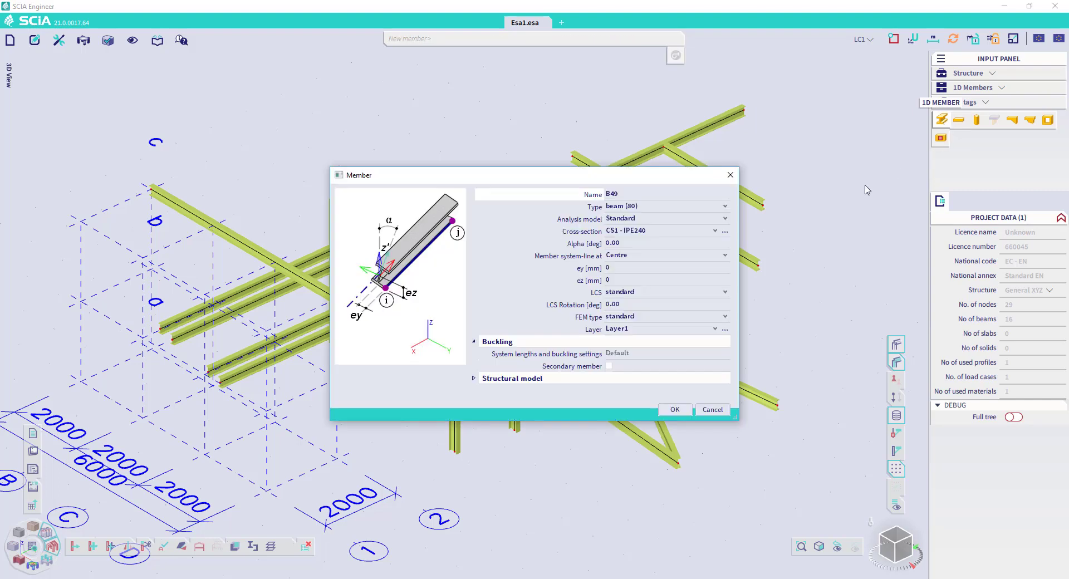
left_click(676, 410)
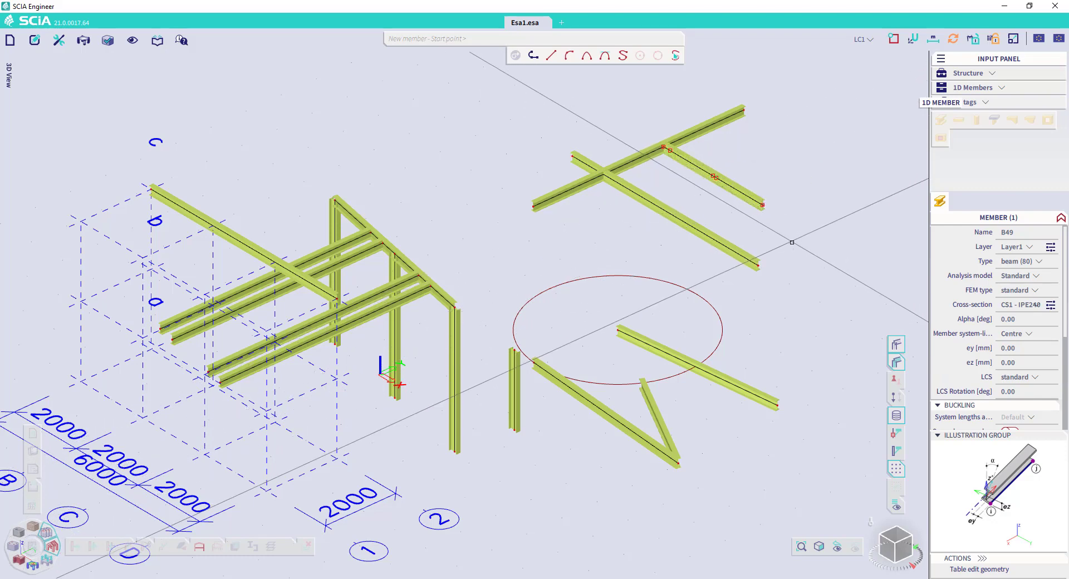
left_click(717, 178)
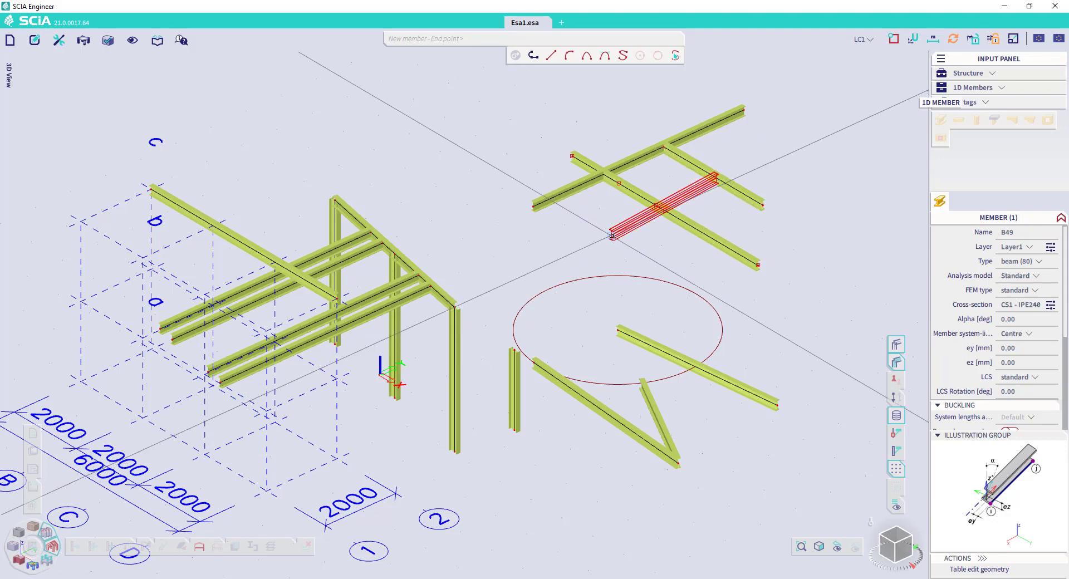
key("Escape")
key("Escape")
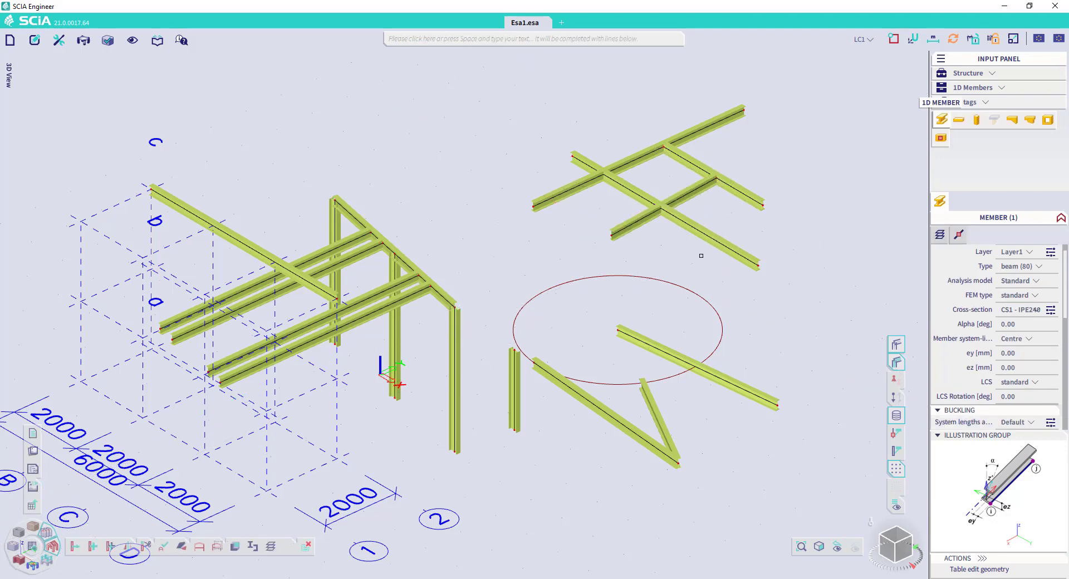